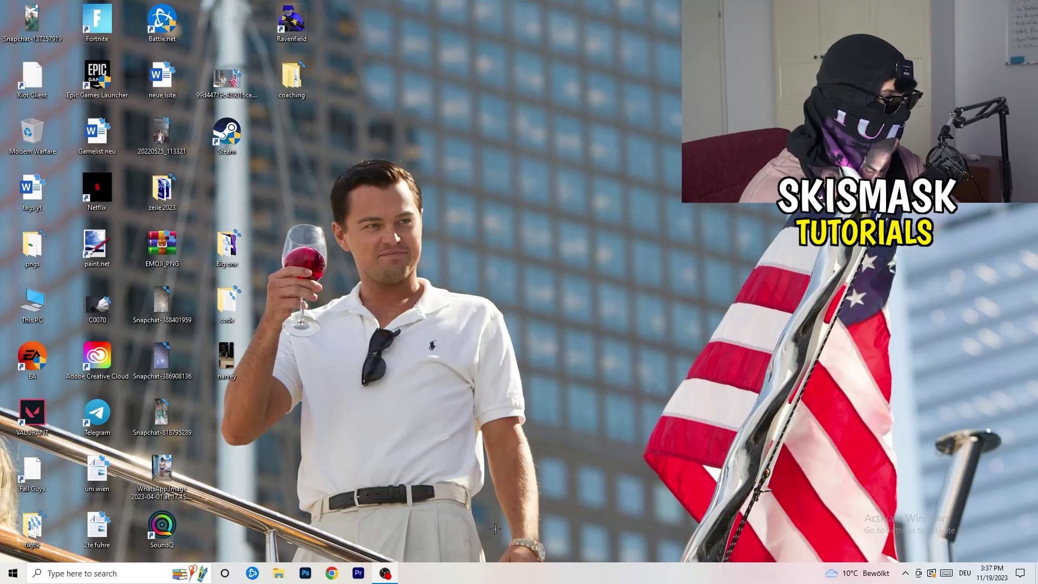
# Open Task Manager and try to end the Antimalware Service Executable background process.
pyautogui.rightClick(509, 574)
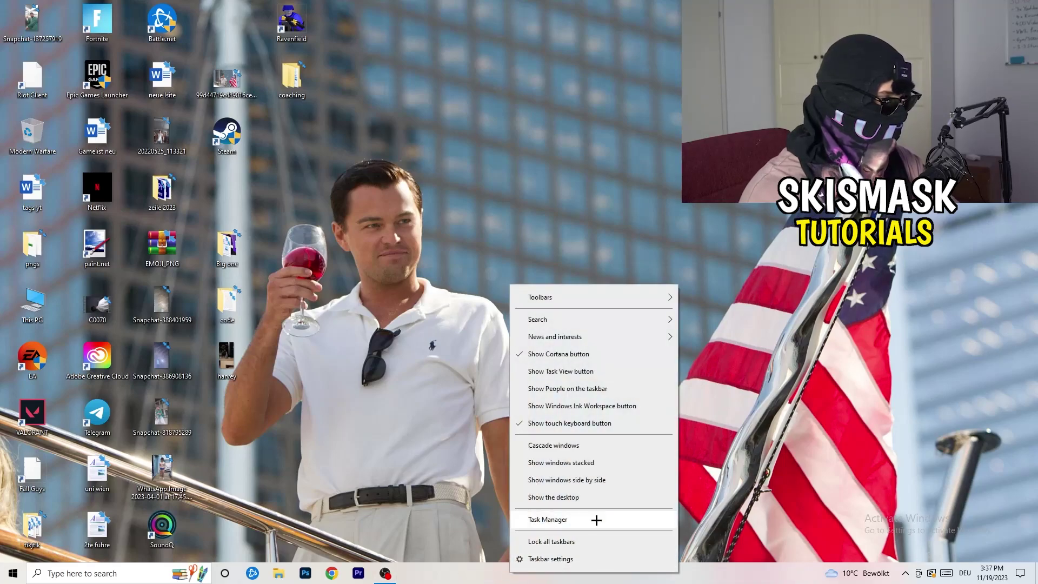
pyautogui.click(548, 517)
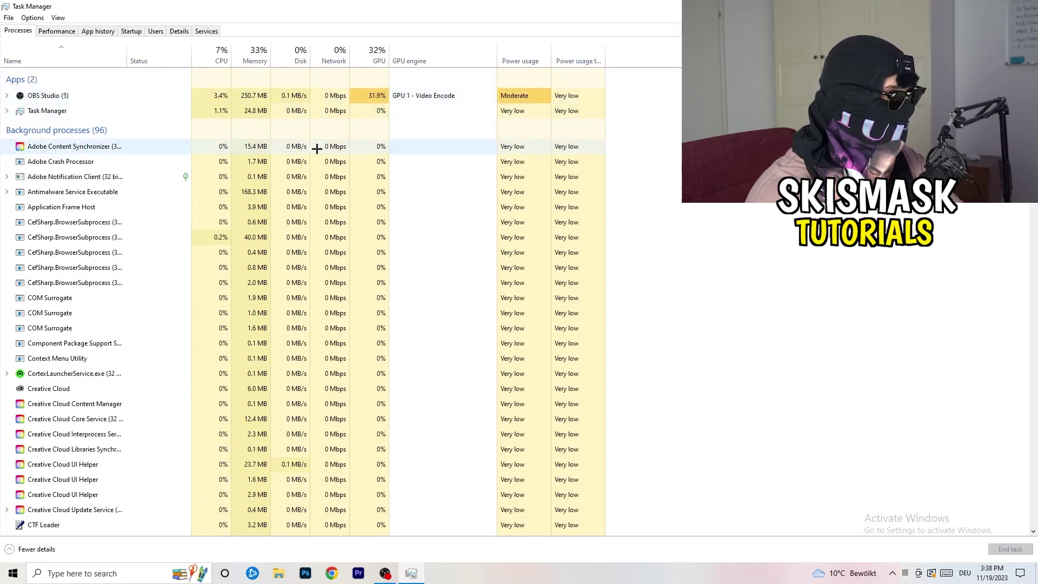
pyautogui.rightClick(243, 194)
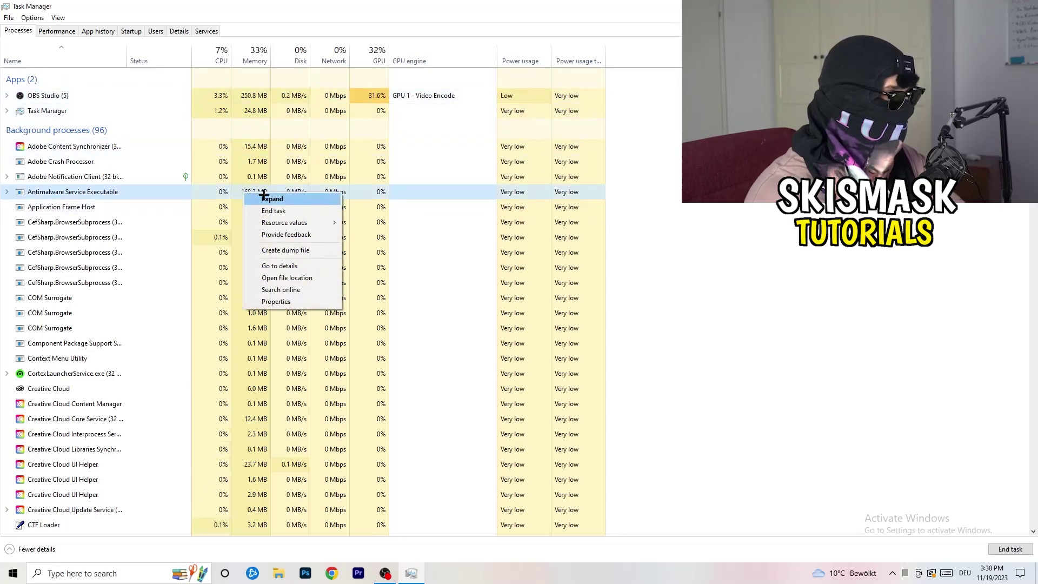
pyautogui.click(300, 211)
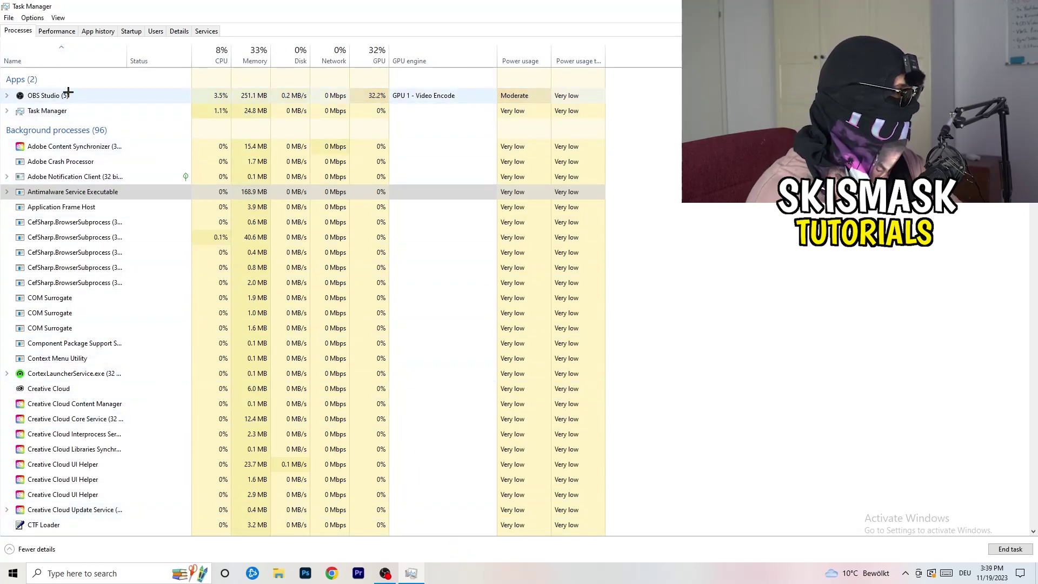
# Review the startup programs and the available startup actions for Dropbox, EA and File Association Helper without changing them.
pyautogui.click(133, 32)
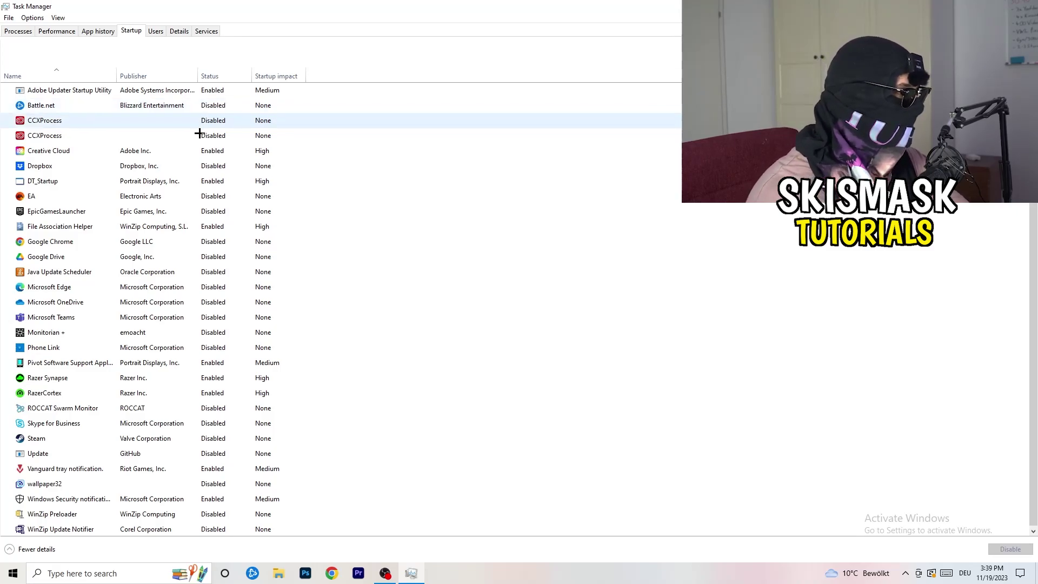
pyautogui.rightClick(216, 165)
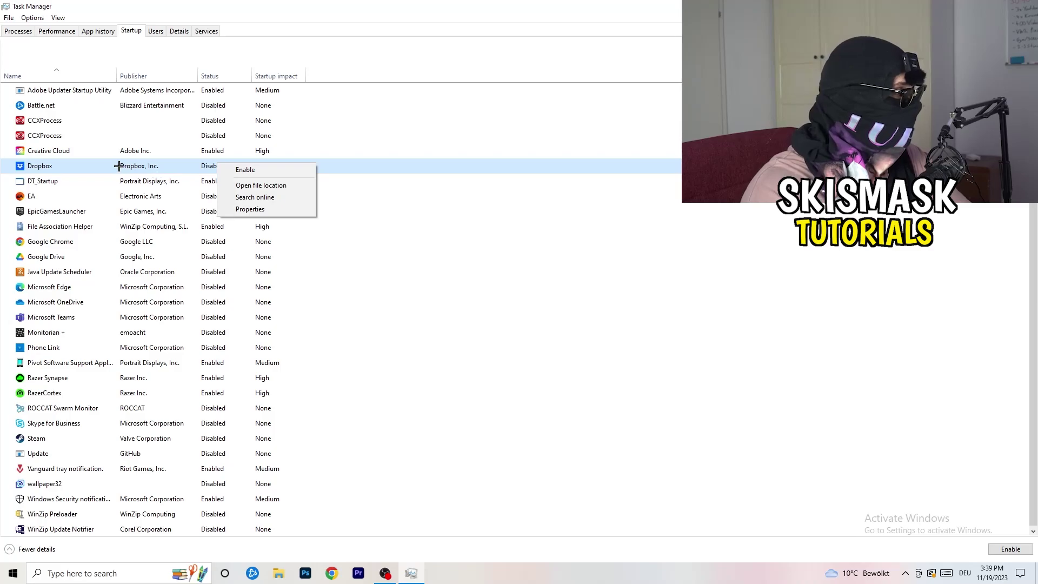
pyautogui.click(97, 201)
pyautogui.rightClick(103, 199)
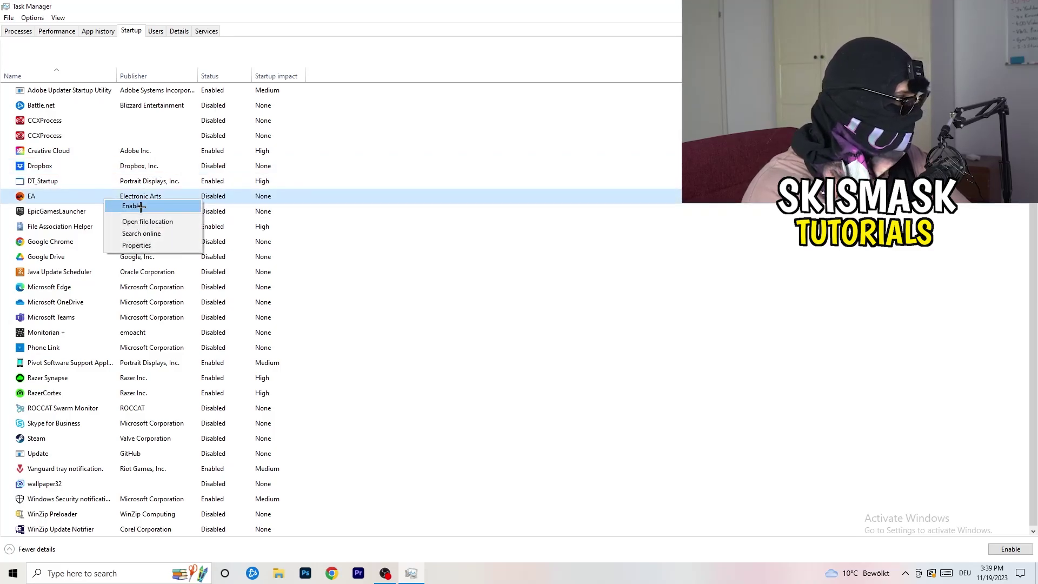
pyautogui.click(691, 281)
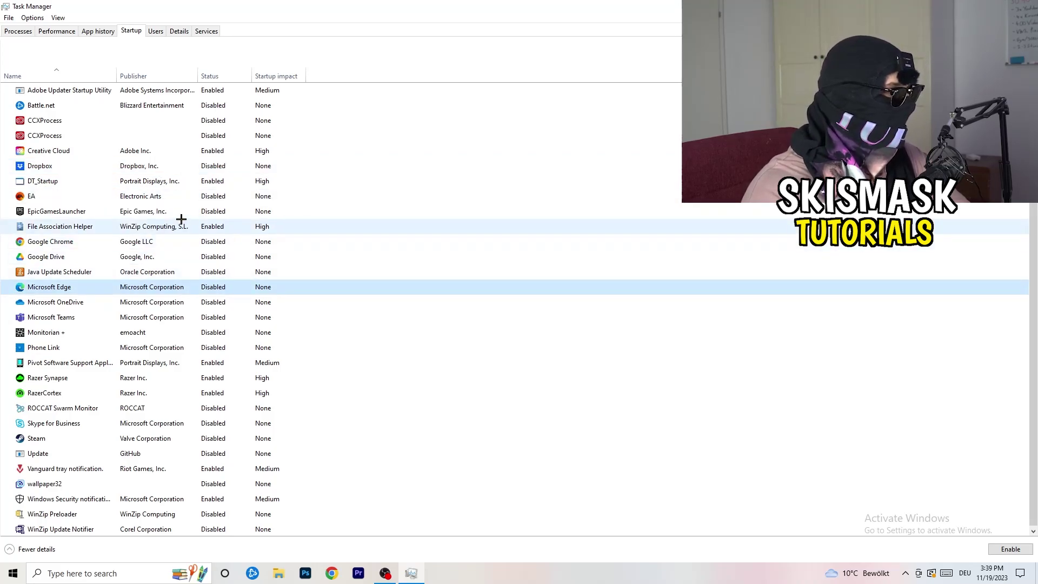
pyautogui.rightClick(212, 228)
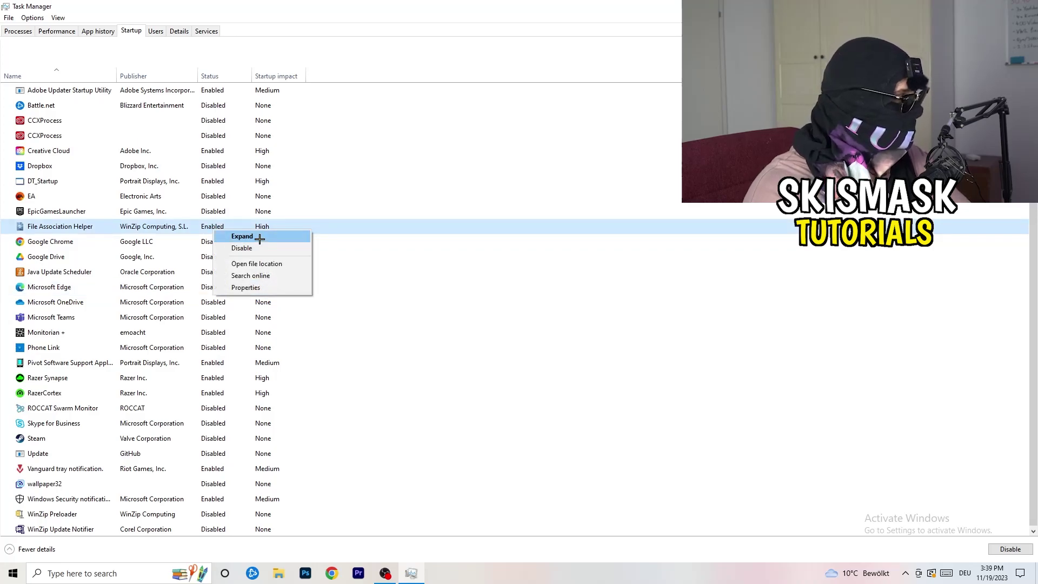
pyautogui.click(466, 271)
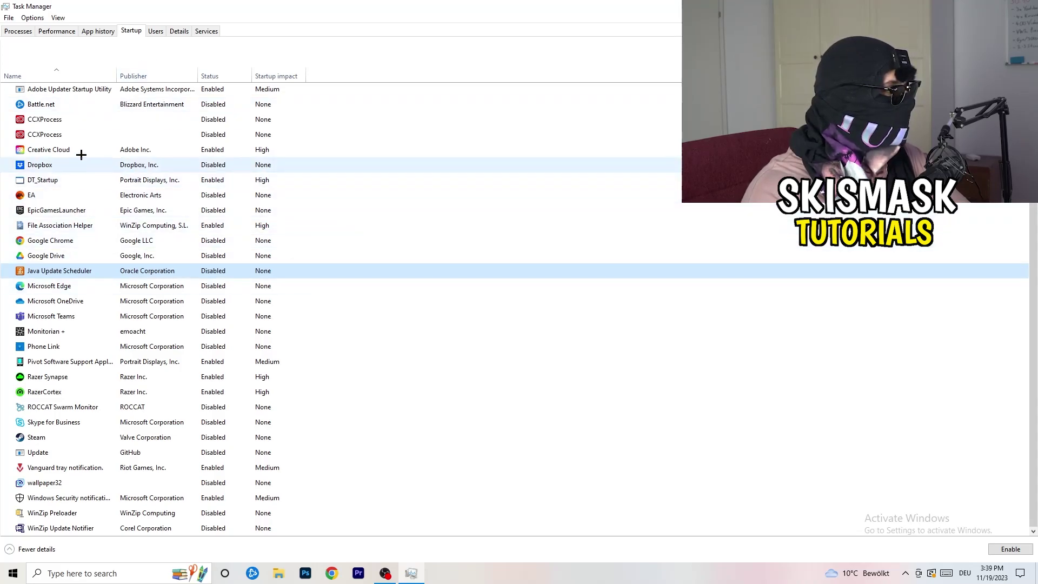
# Check the priority options of the Dropbox crash handler in the detailed process list, leave them unchanged and close Task Manager.
pyautogui.click(60, 32)
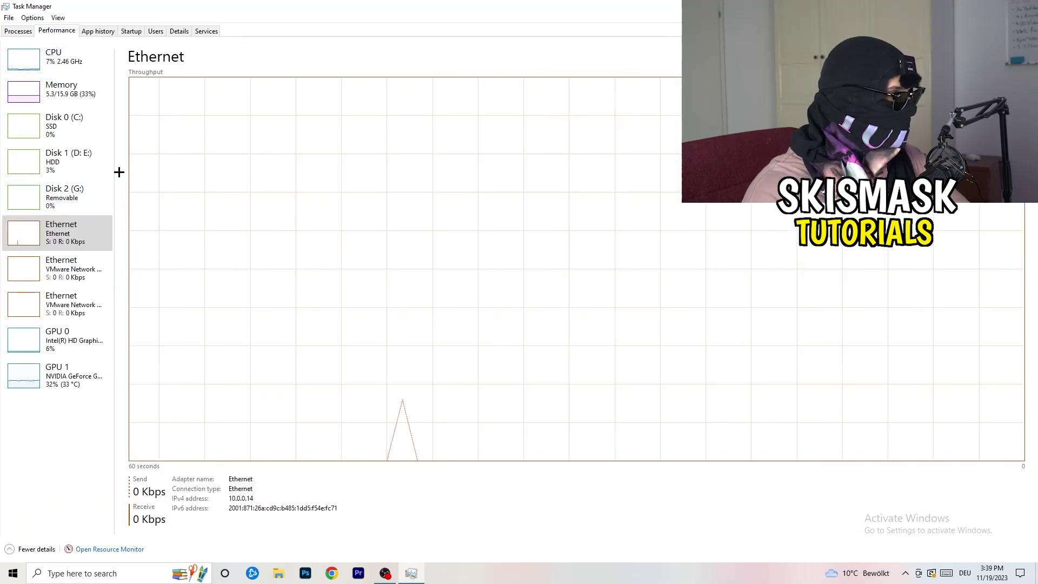
pyautogui.click(179, 31)
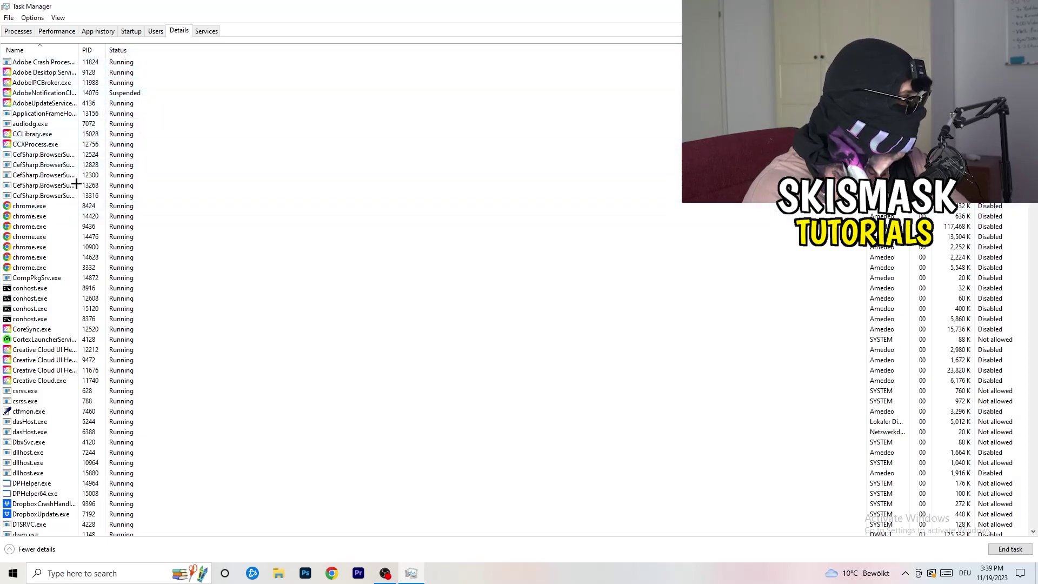
pyautogui.scroll(-6, 232, 282)
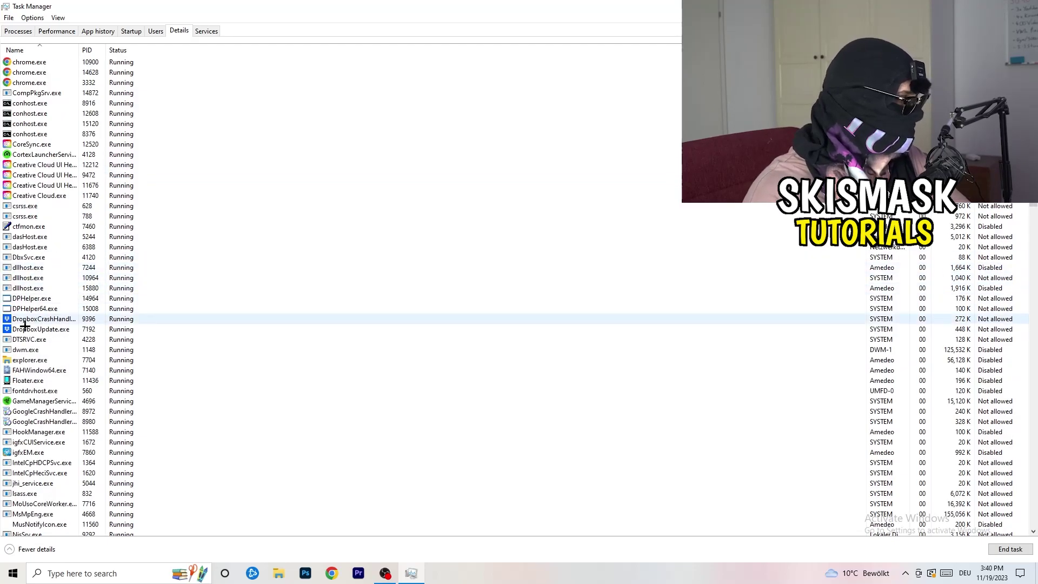
pyautogui.rightClick(43, 319)
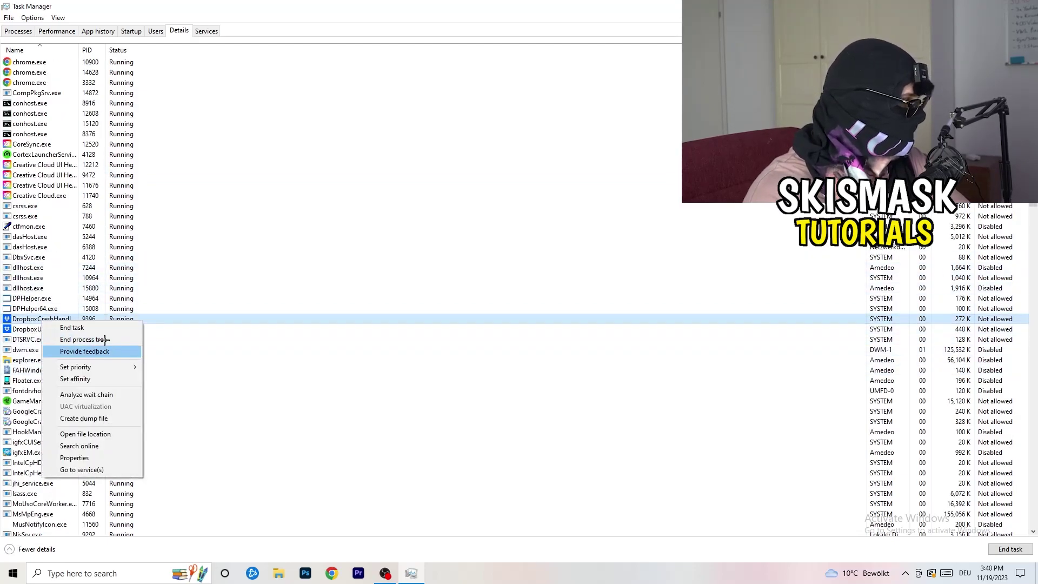
pyautogui.rightClick(86, 318)
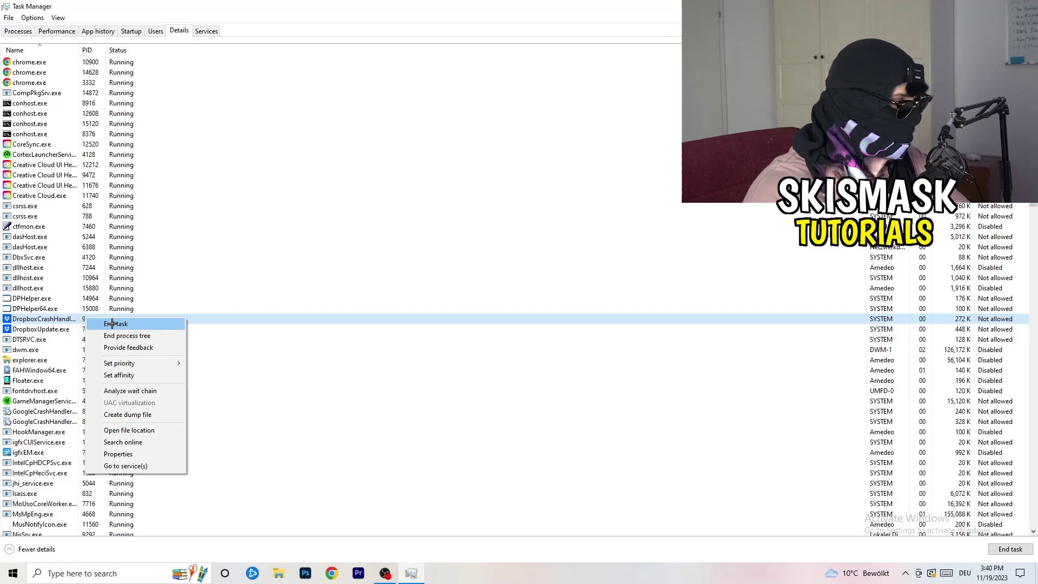
pyautogui.rightClick(77, 318)
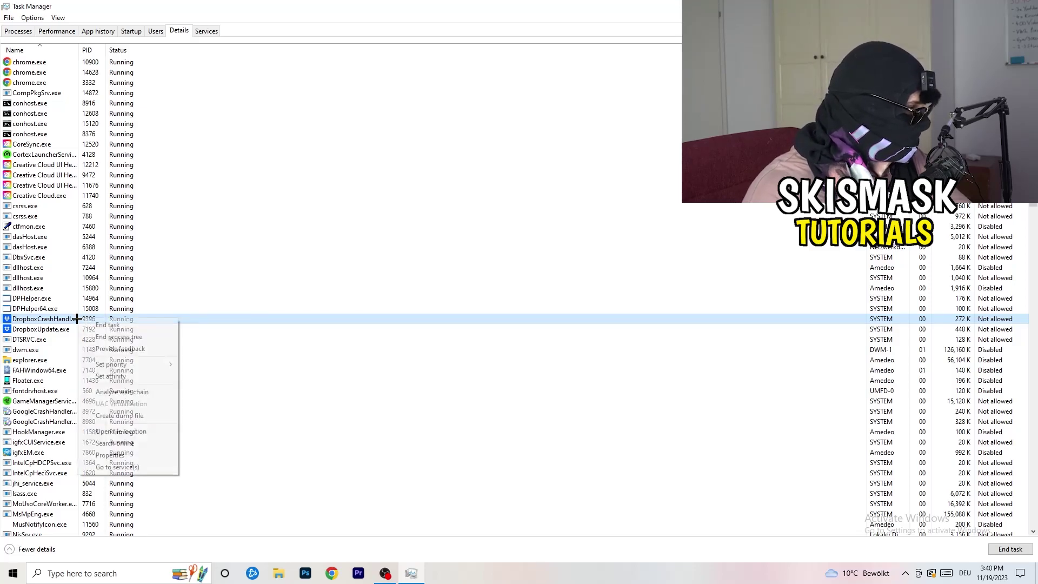
pyautogui.moveTo(127, 365)
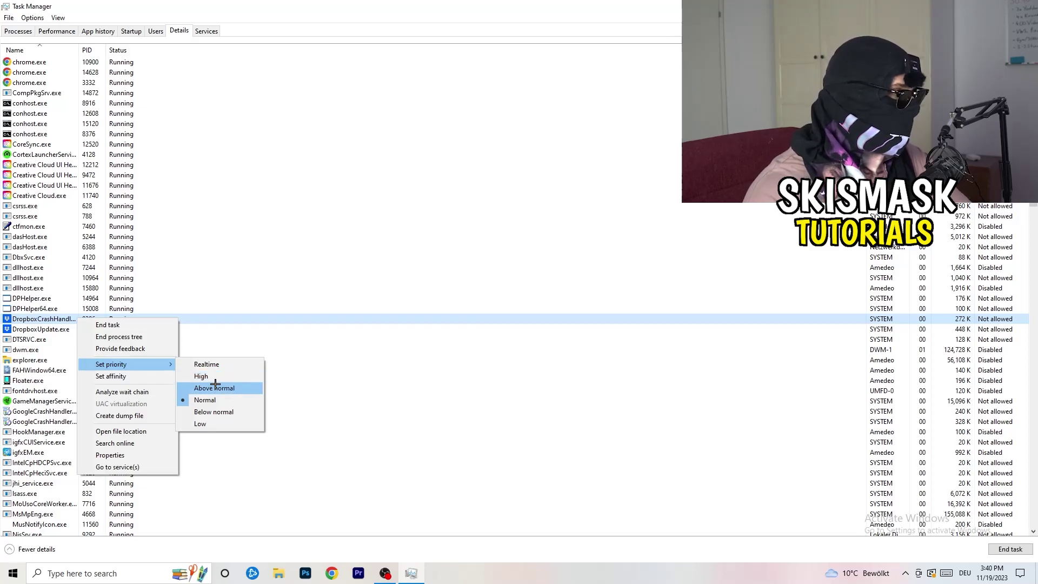
pyautogui.click(518, 9)
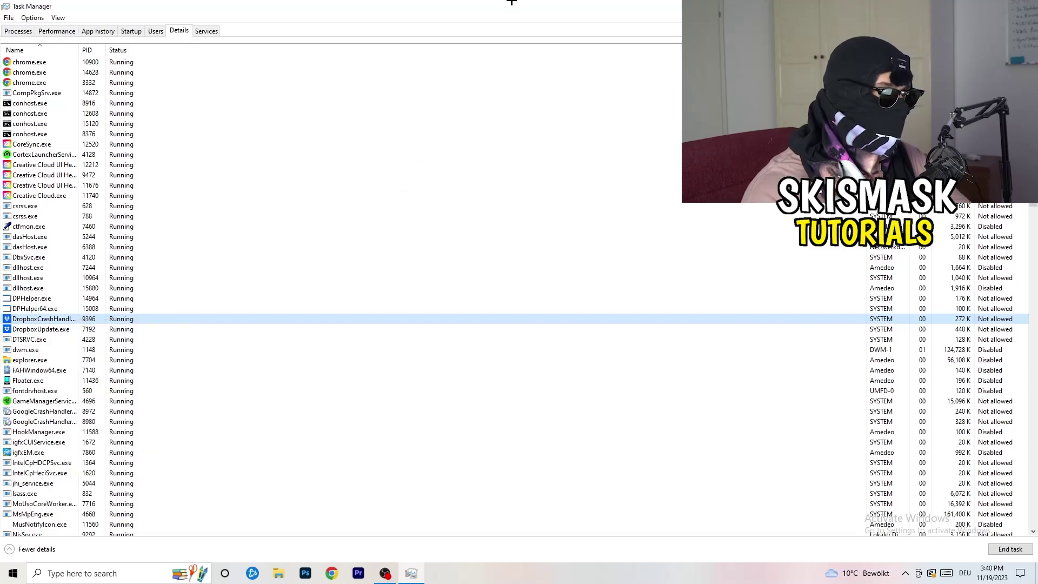
pyautogui.hotkey('alt', 'F4')
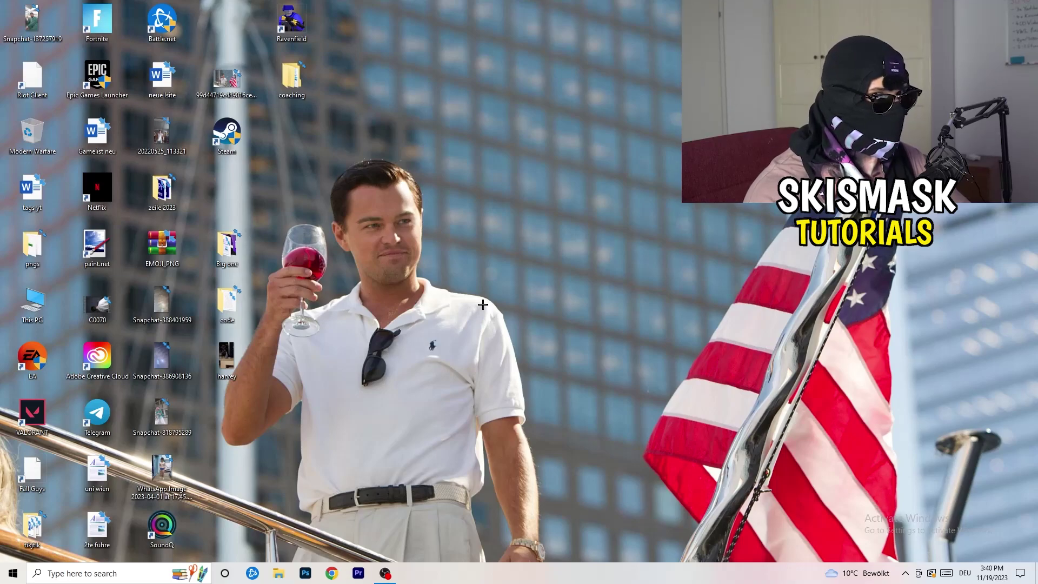
# Open the Windows Settings app at the System display settings.
pyautogui.press('super')
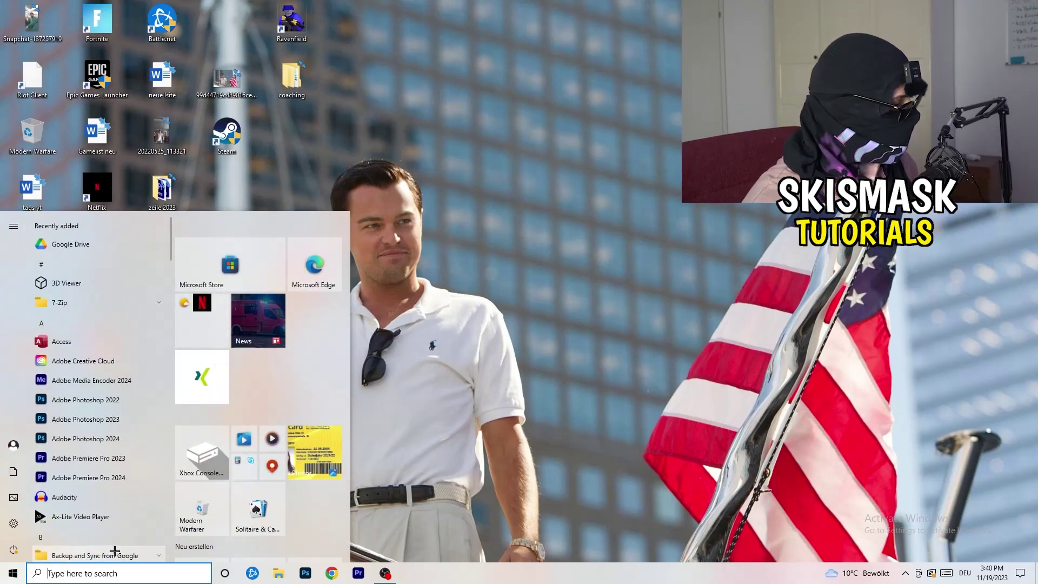
pyautogui.write('sett')
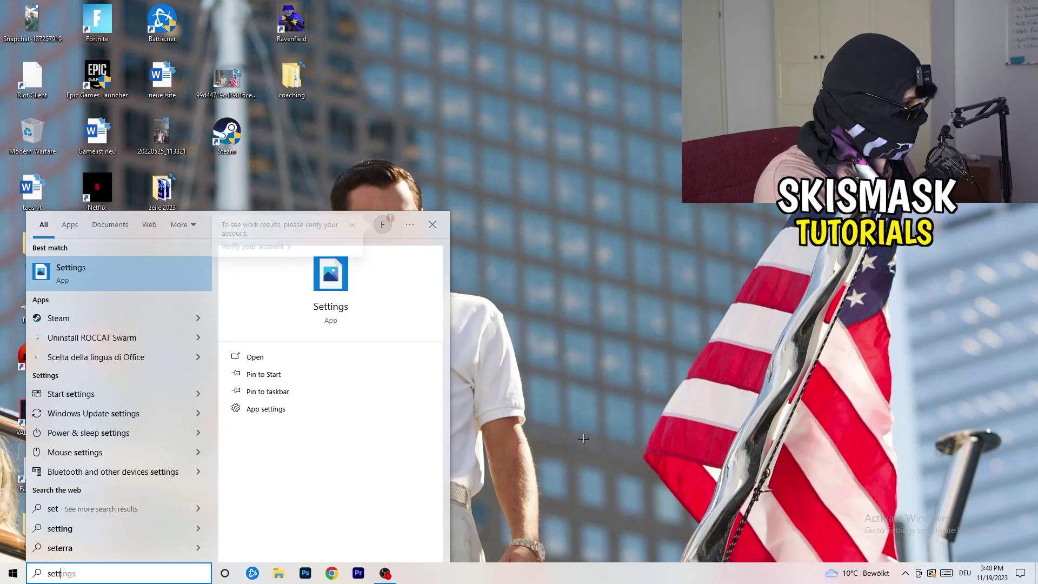
pyautogui.press('Return')
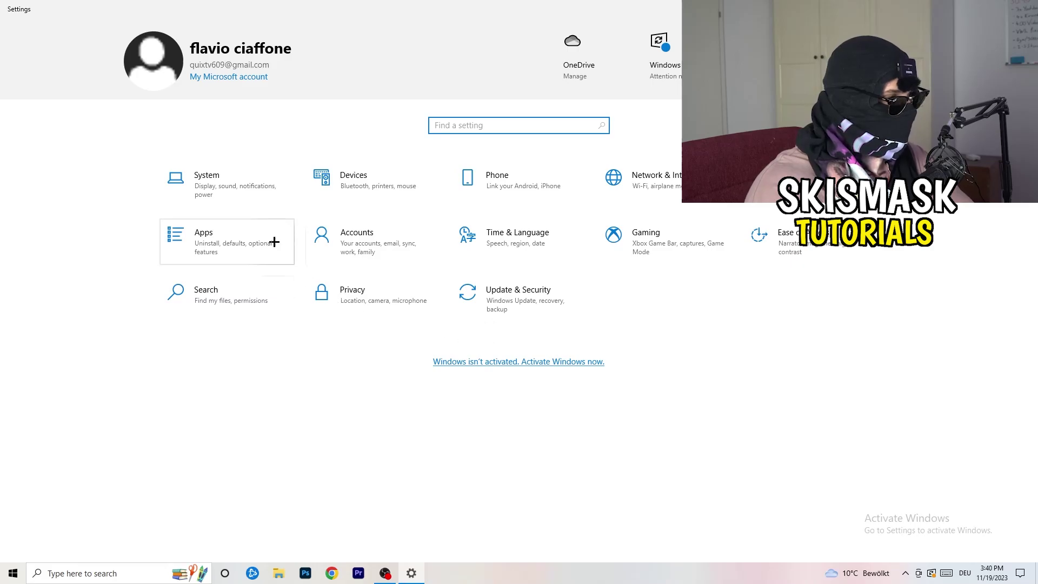
pyautogui.click(235, 193)
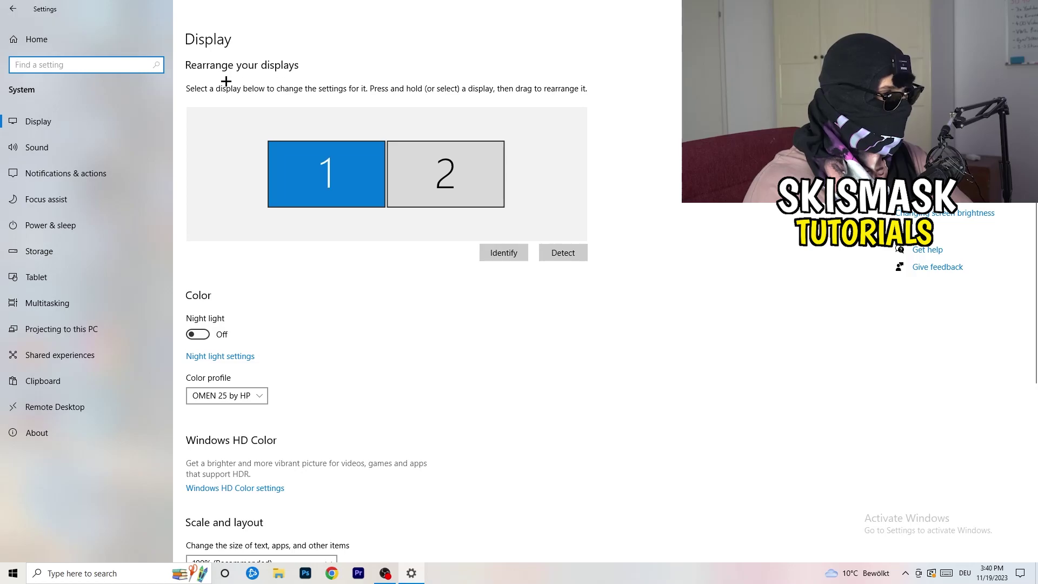
pyautogui.click(248, 38)
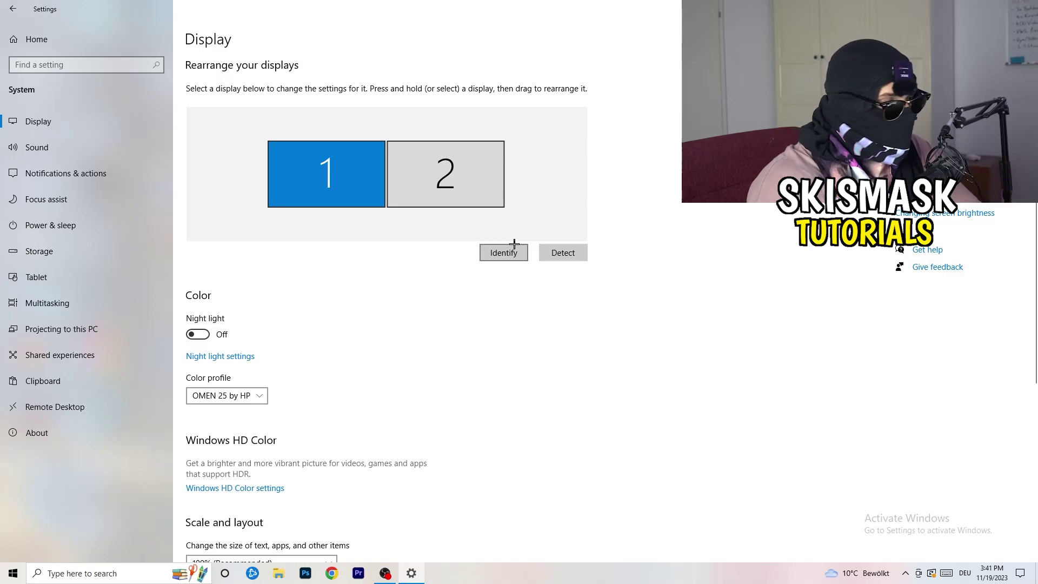
# Examine the text and app scaling choices and the display resolution choices for display 1 without changing them.
pyautogui.scroll(-4, 366, 296)
pyautogui.scroll(4, 367, 297)
pyautogui.scroll(-4, 367, 296)
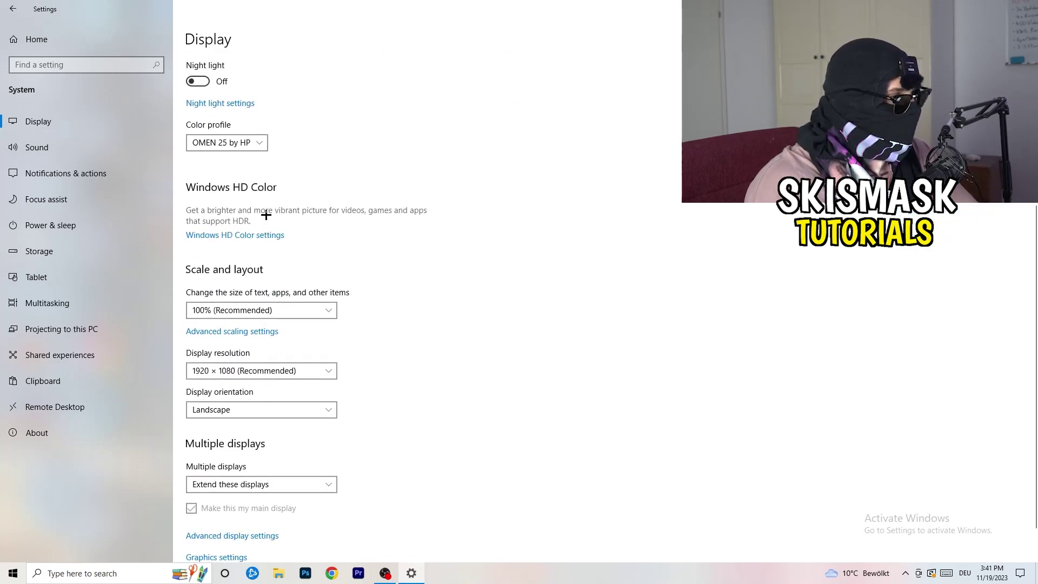
pyautogui.click(322, 306)
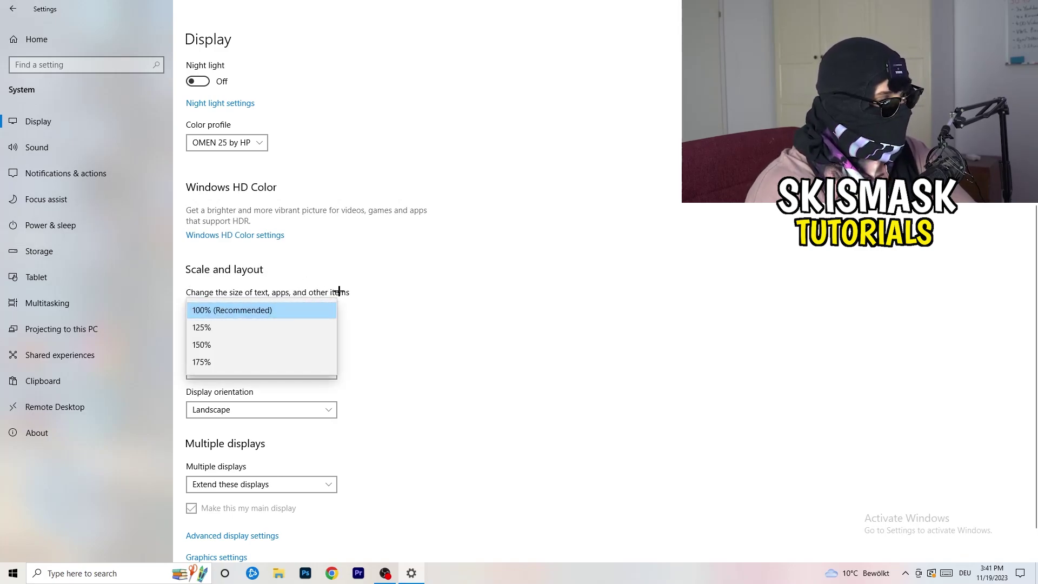
pyautogui.click(365, 291)
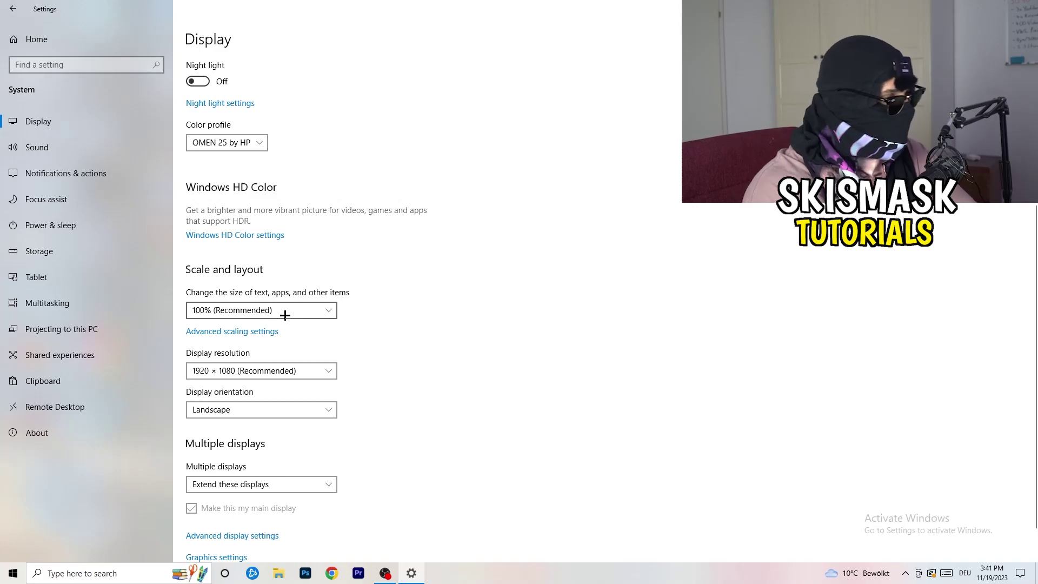
pyautogui.scroll(-1, 285, 315)
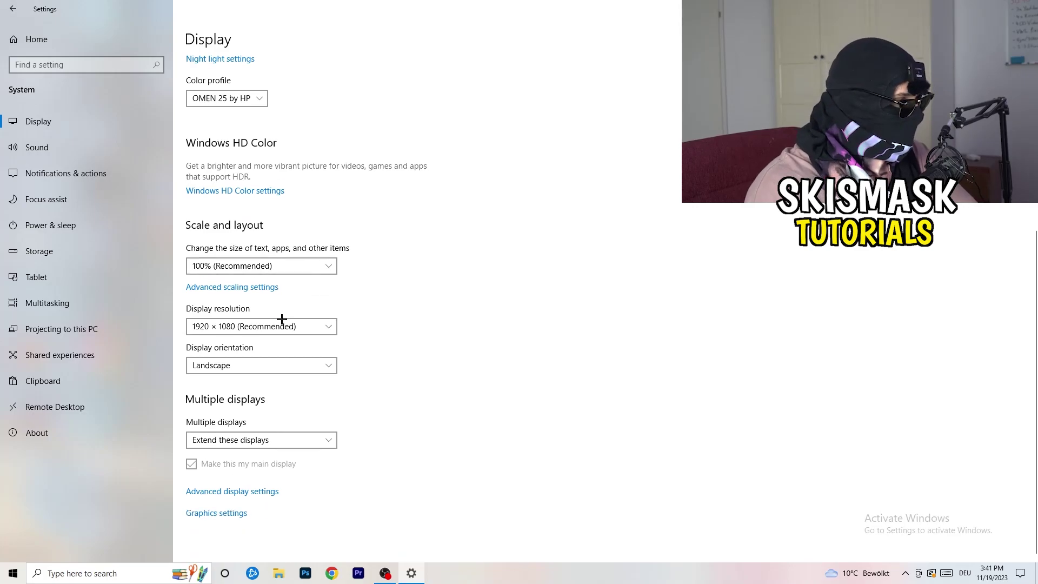
pyautogui.hotkey('alt', 'Down')
pyautogui.click(475, 256)
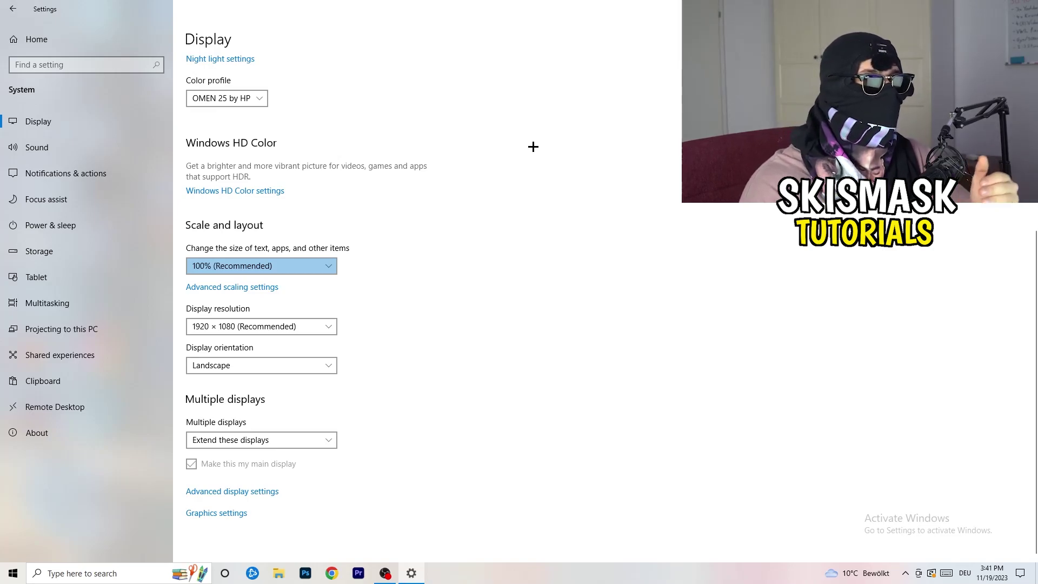
pyautogui.click(330, 324)
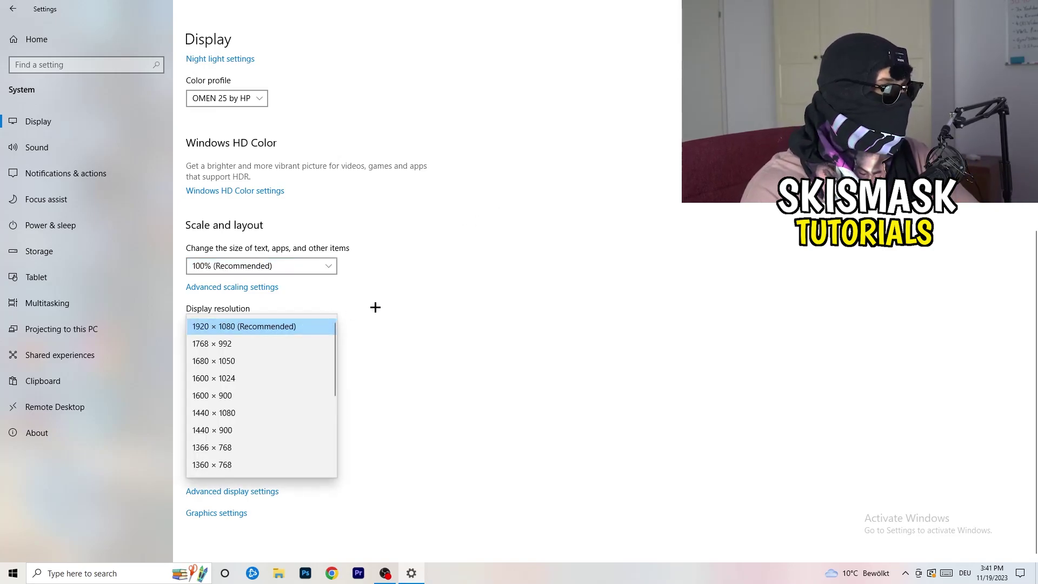
pyautogui.click(375, 308)
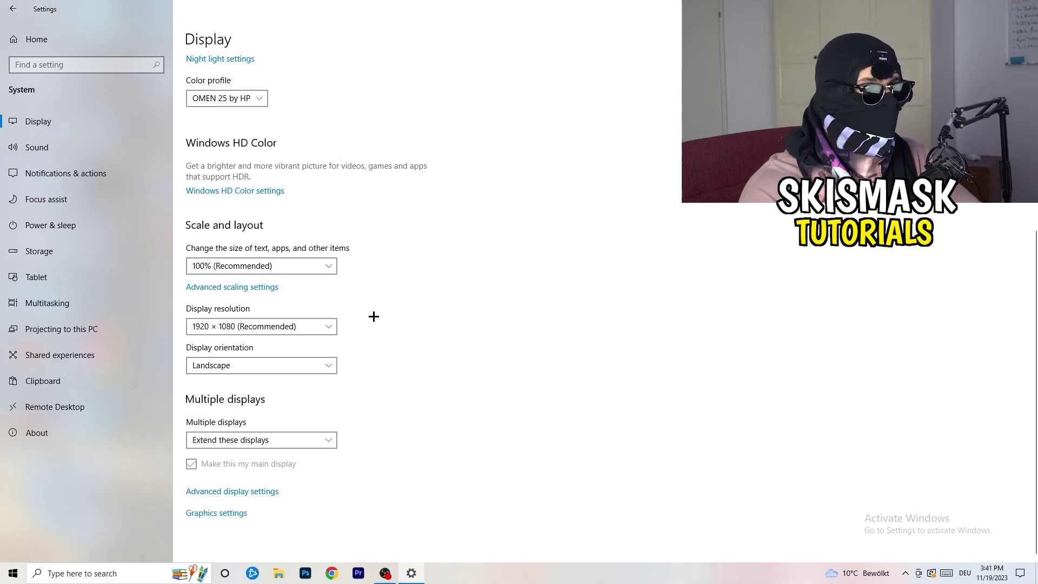
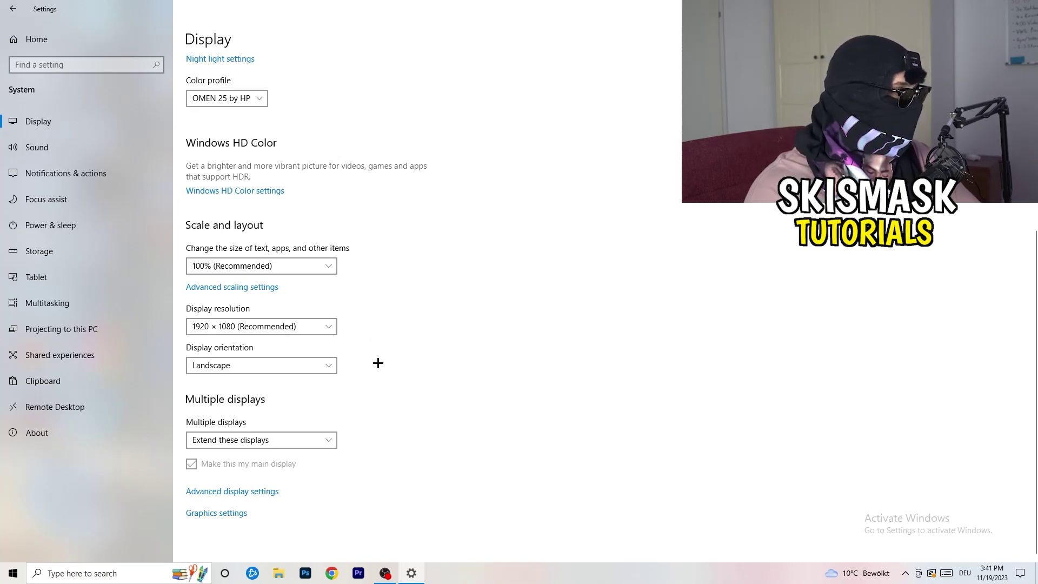
# Open the Storage Sense configuration from the storage settings and check its run frequency choices without changing them.
pyautogui.click(76, 242)
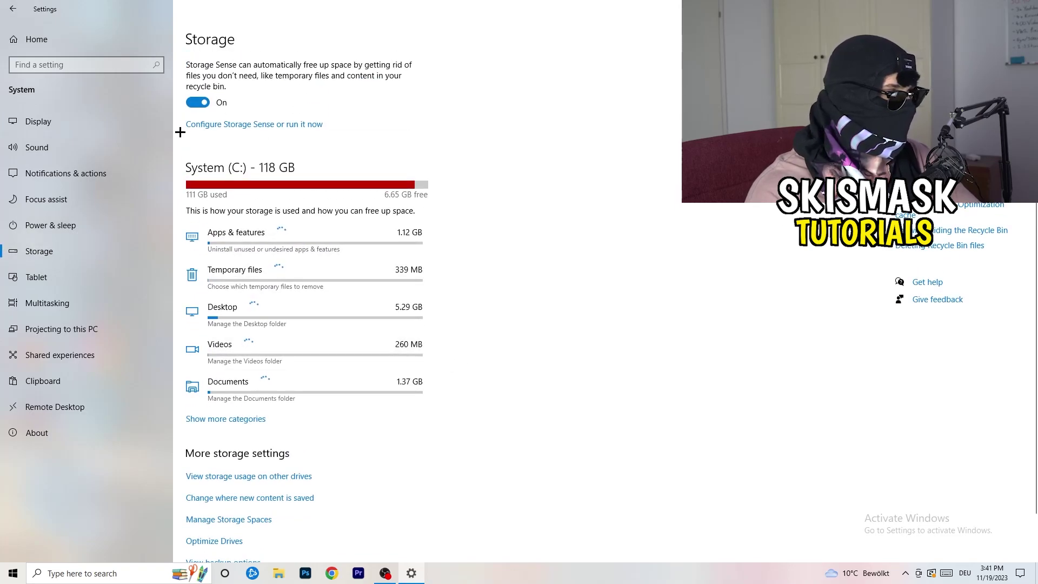
pyautogui.click(227, 132)
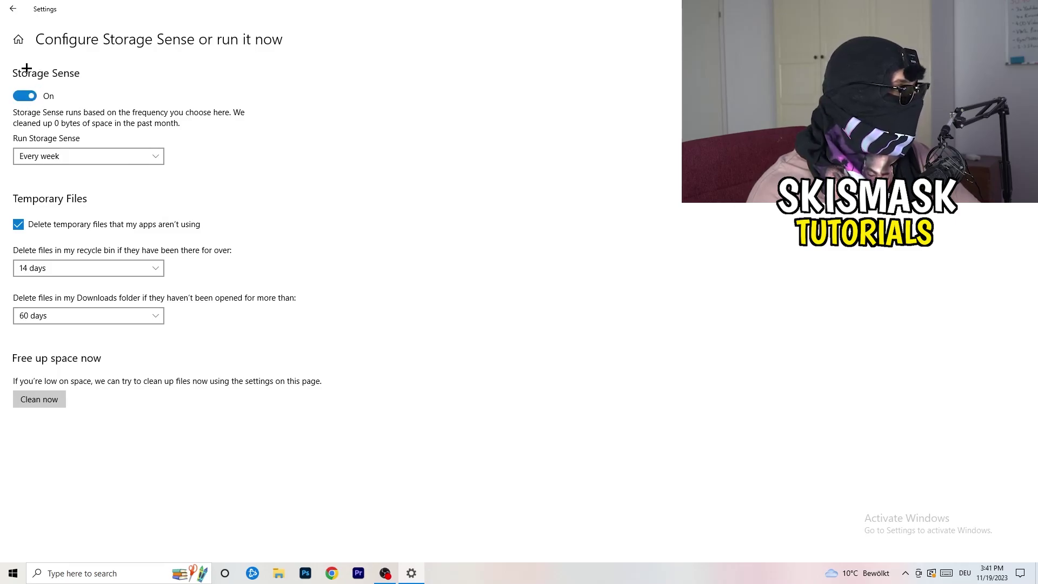
pyautogui.click(81, 156)
pyautogui.click(273, 135)
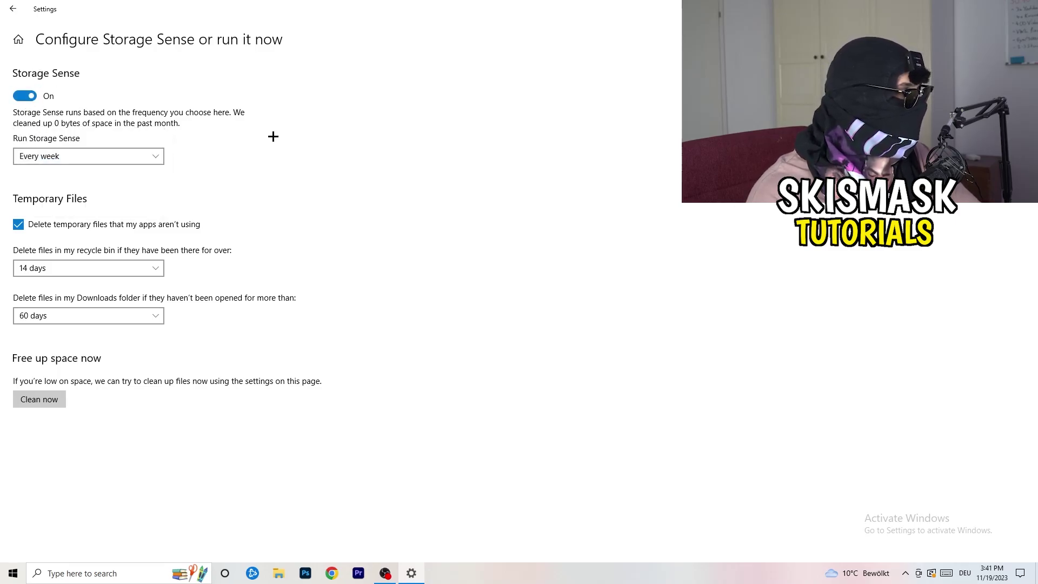
# Turn off deletion of unused temporary app files in Storage Sense, check the recycle bin retention choices and return to the storage overview.
pyautogui.click(134, 227)
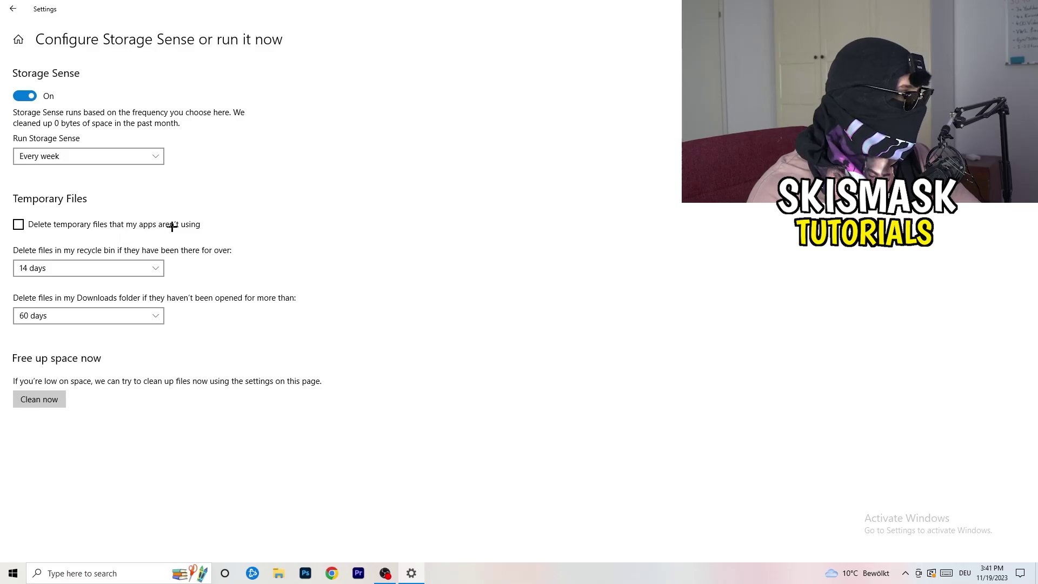
pyautogui.click(63, 264)
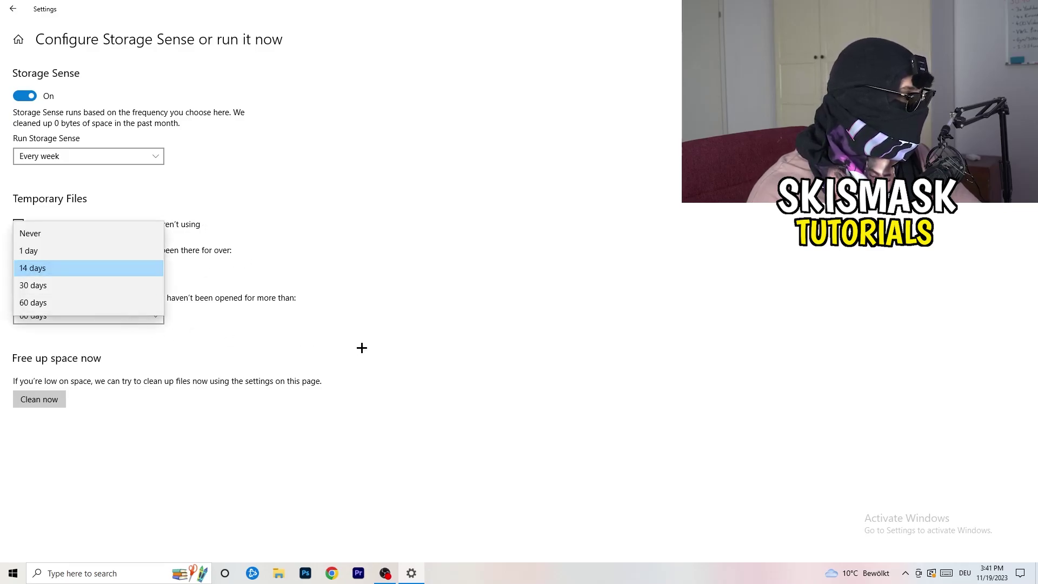
pyautogui.click(182, 333)
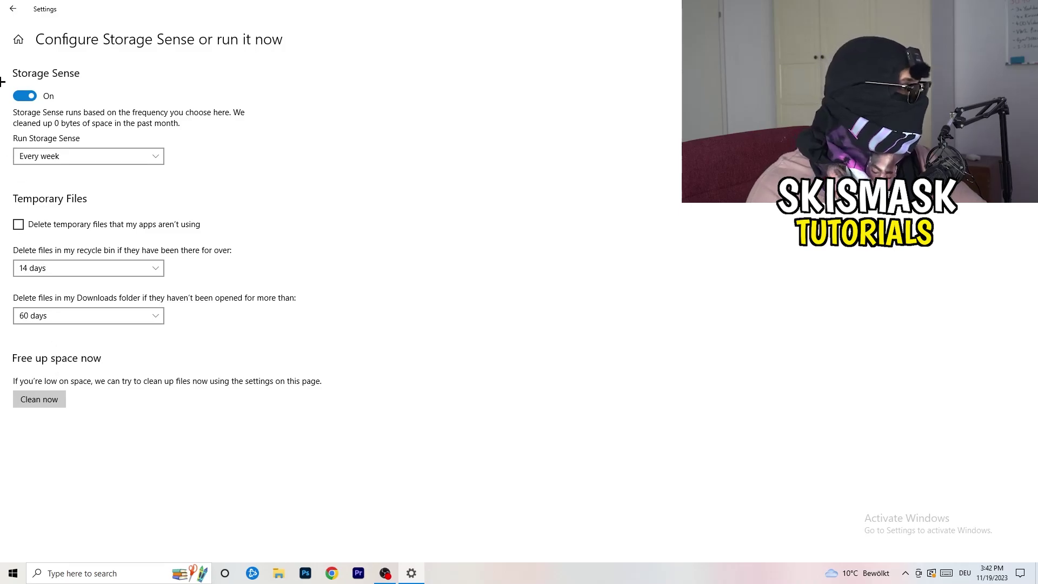
pyautogui.click(12, 9)
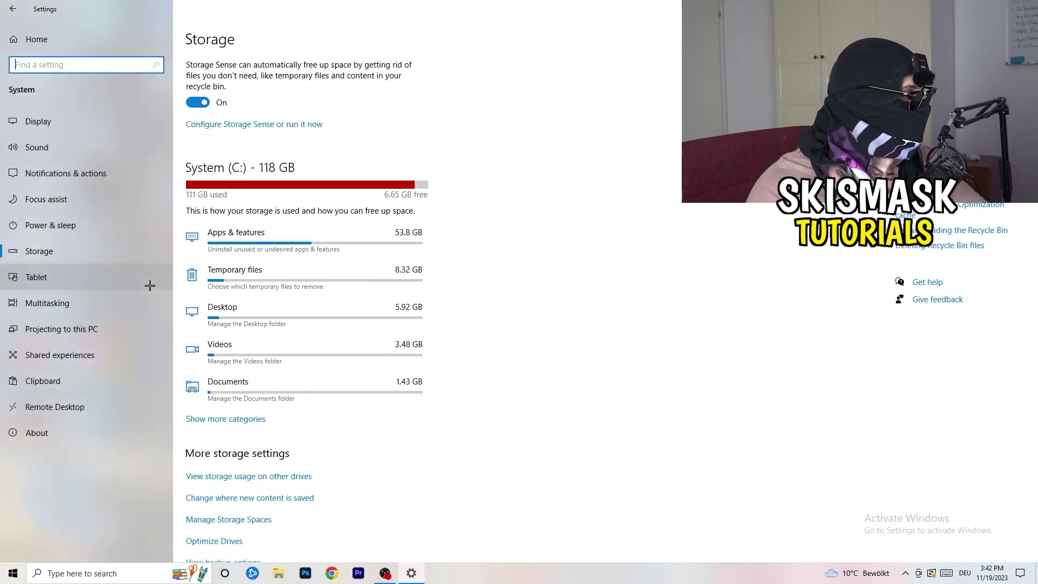
# Examine the available power plans, including the additional ones, from the Power & sleep settings, then close Power Options and Settings.
pyautogui.click(120, 231)
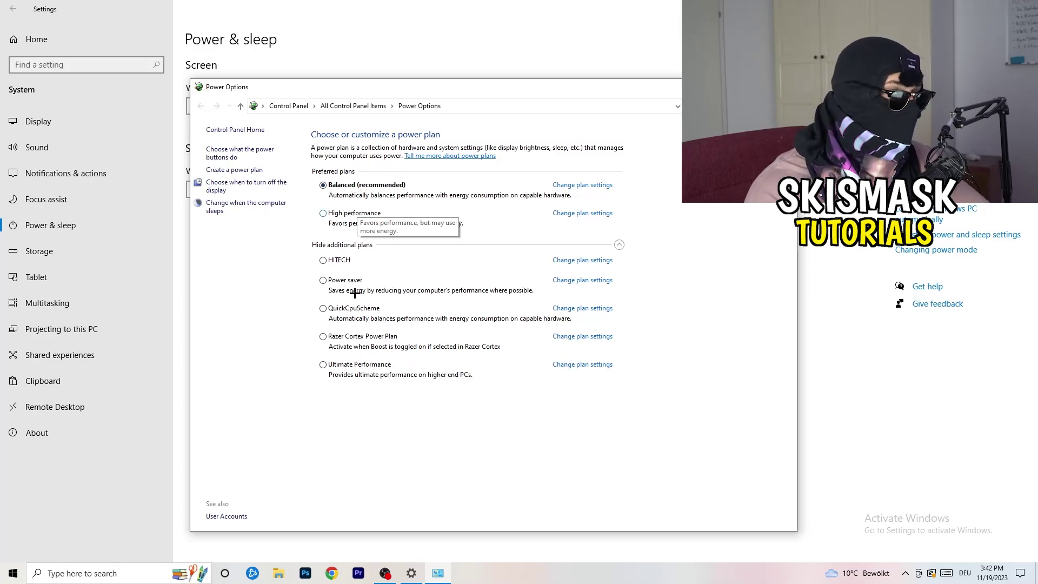
pyautogui.click(619, 245)
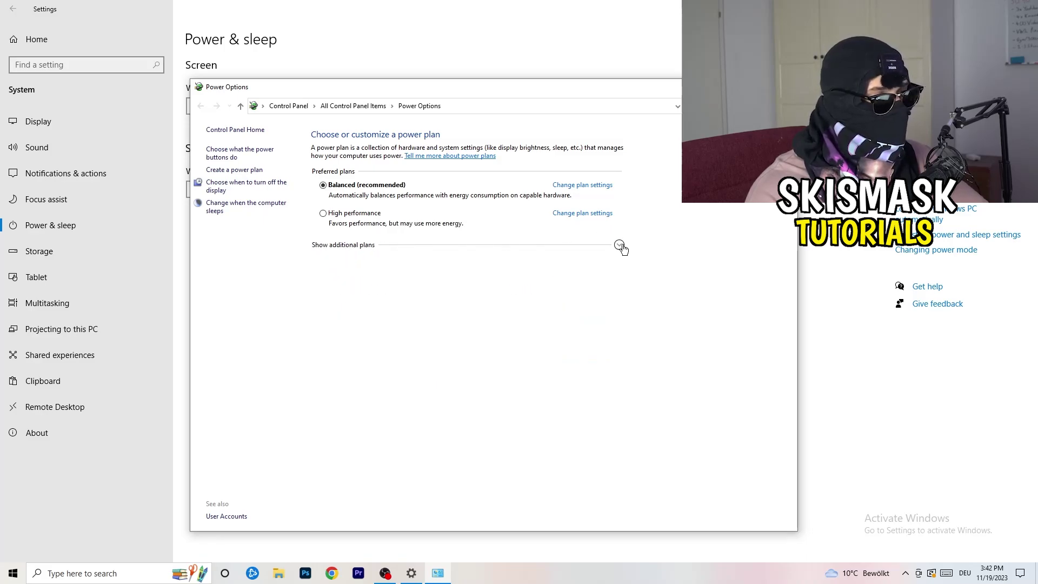
pyautogui.click(620, 246)
pyautogui.click(621, 247)
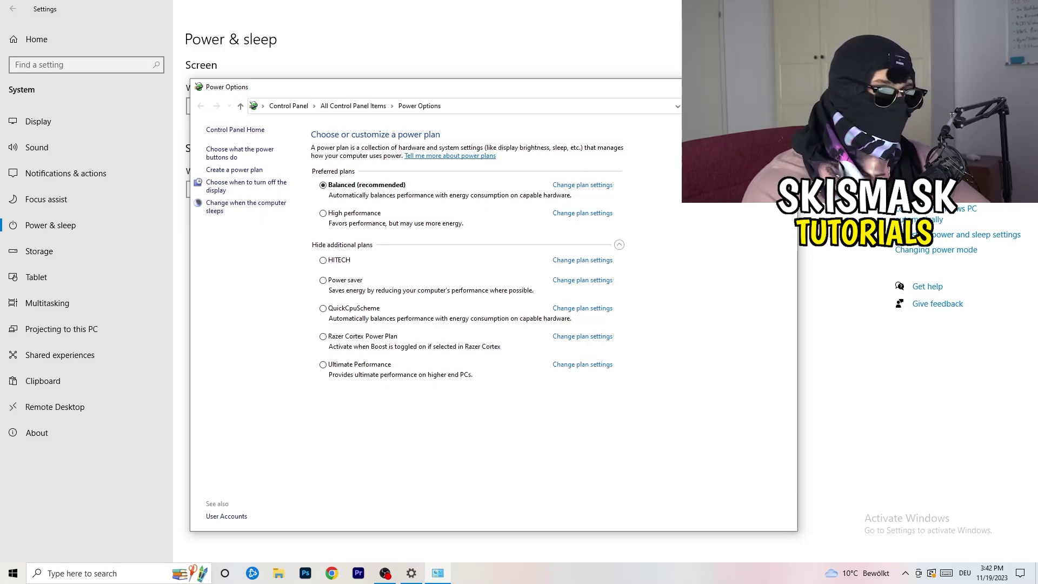
pyautogui.hotkey('alt', 'F4')
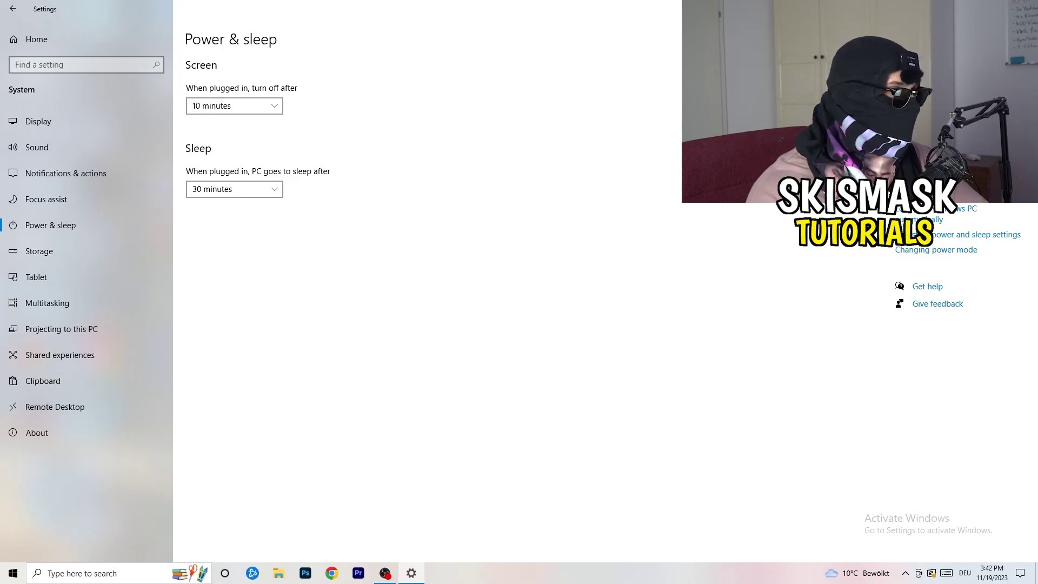
pyautogui.hotkey('alt', 'F4')
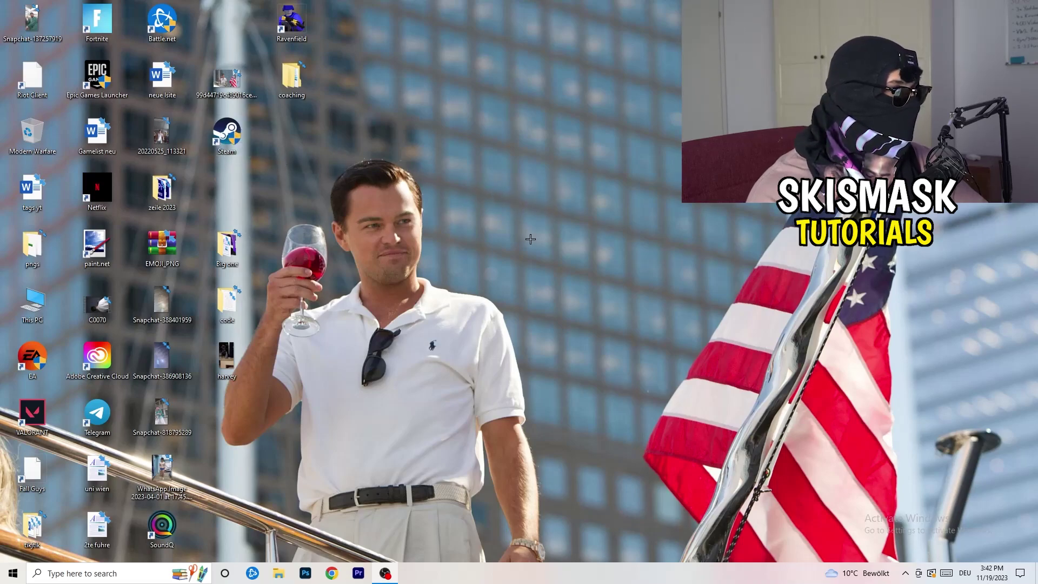
# Move the Steam shortcut to a free area of the desktop and open the compatibility settings in its properties.
pyautogui.moveTo(227, 133); pyautogui.dragTo(550, 189)
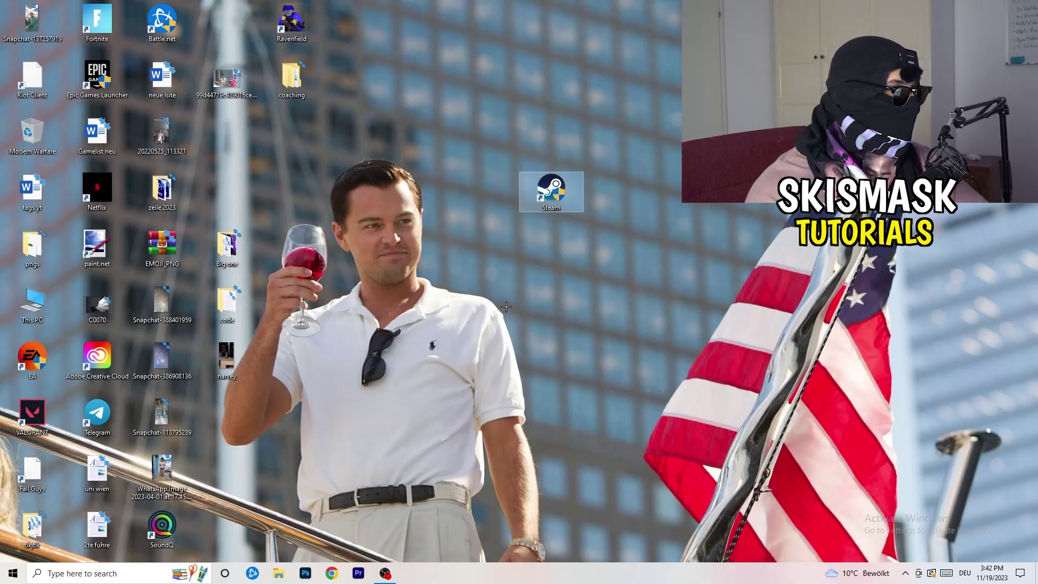
pyautogui.rightClick(543, 194)
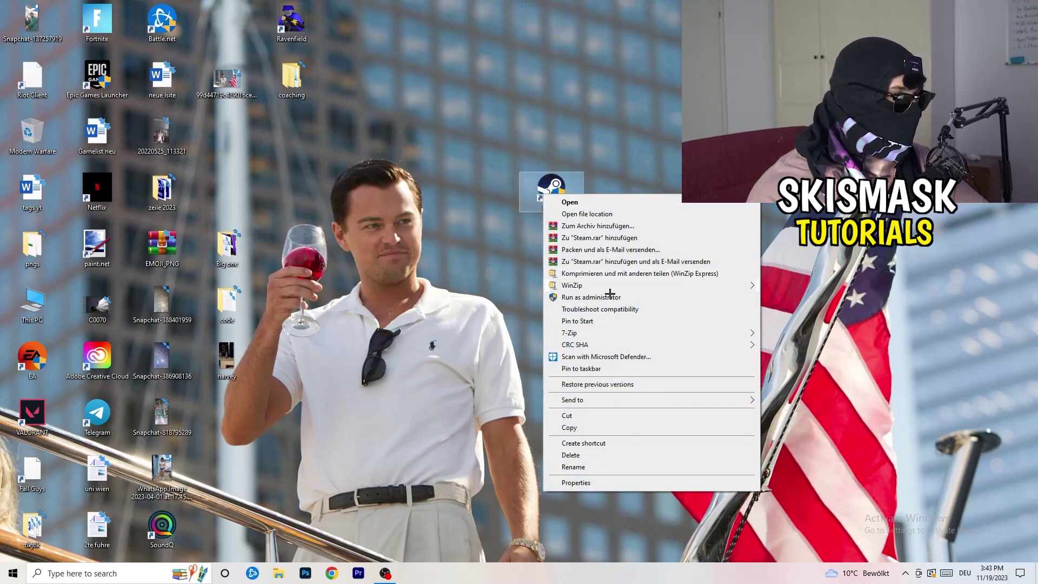
pyautogui.click(593, 483)
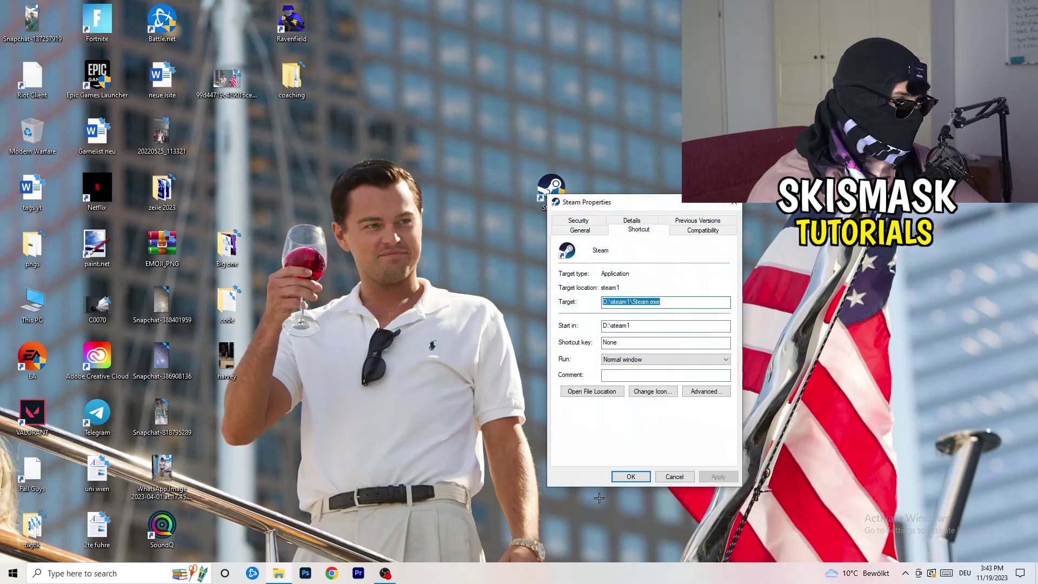
pyautogui.moveTo(606, 198); pyautogui.dragTo(501, 152)
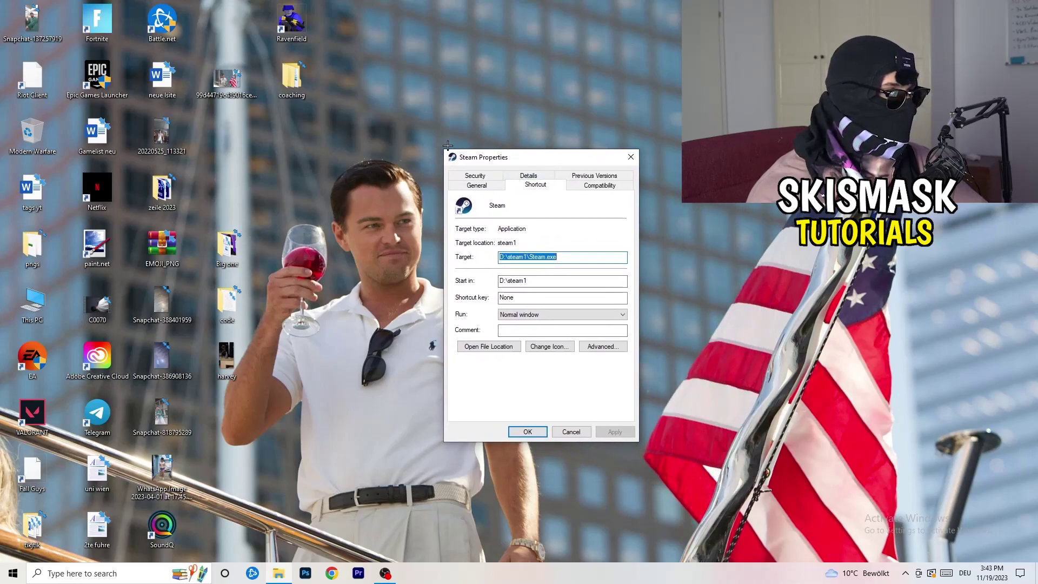
pyautogui.click(612, 187)
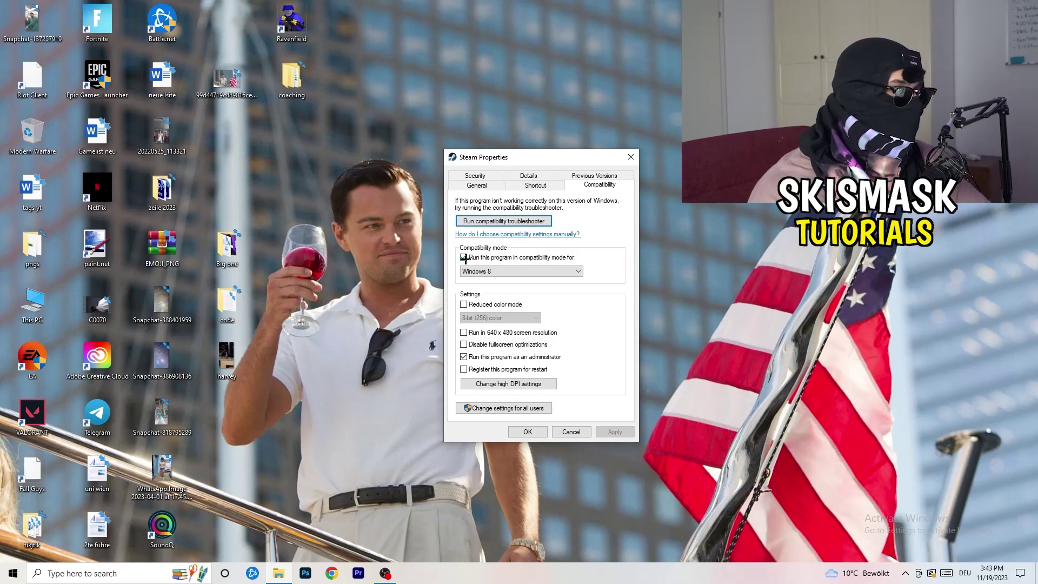
# Keep Steam's compatibility mode enabled for Windows 8, check the other versions offered, and apply the shortcut's properties.
pyautogui.doubleClick(561, 254)
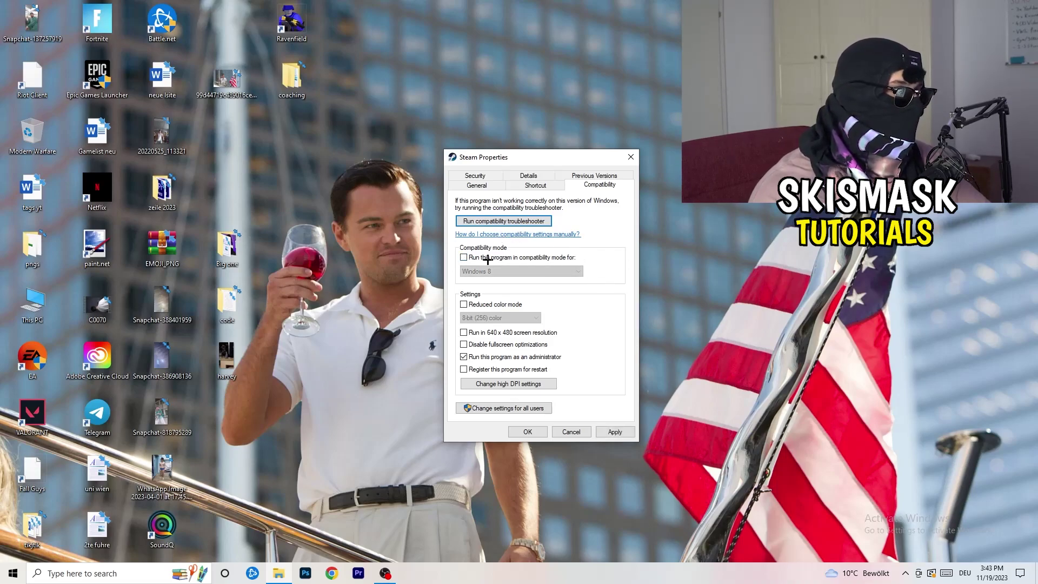
pyautogui.click(510, 274)
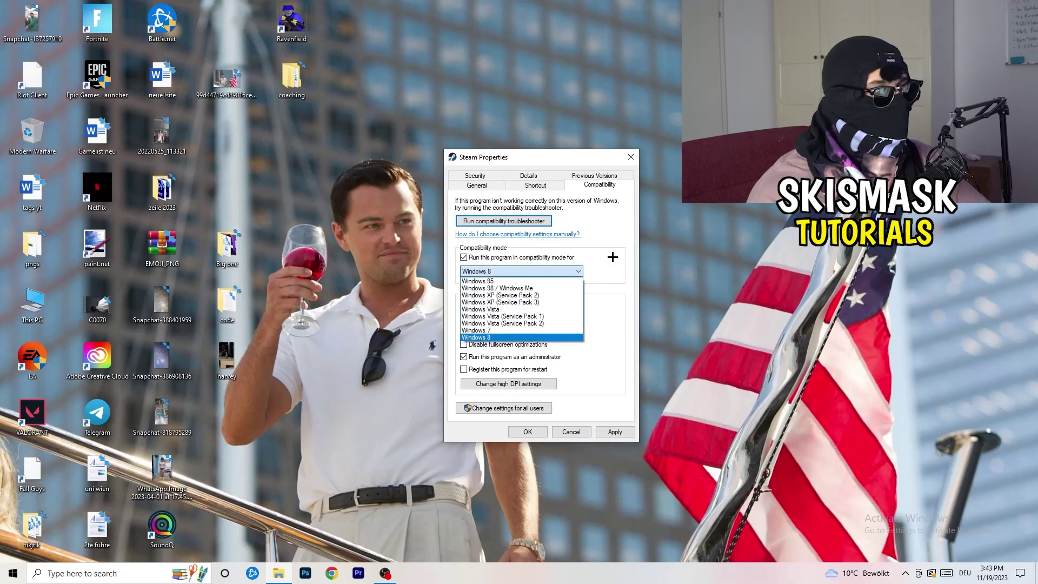
pyautogui.click(617, 236)
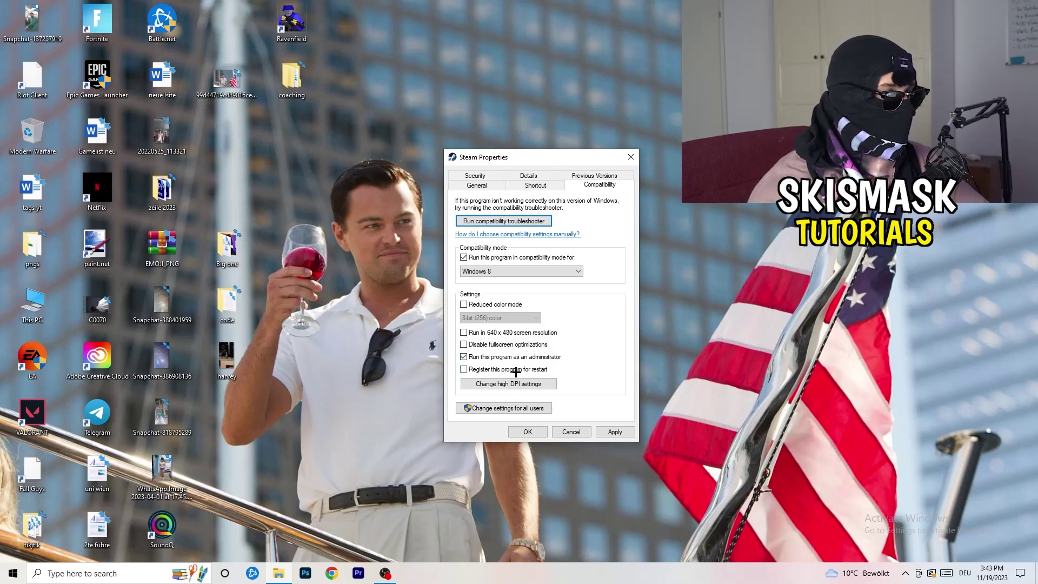
pyautogui.click(606, 432)
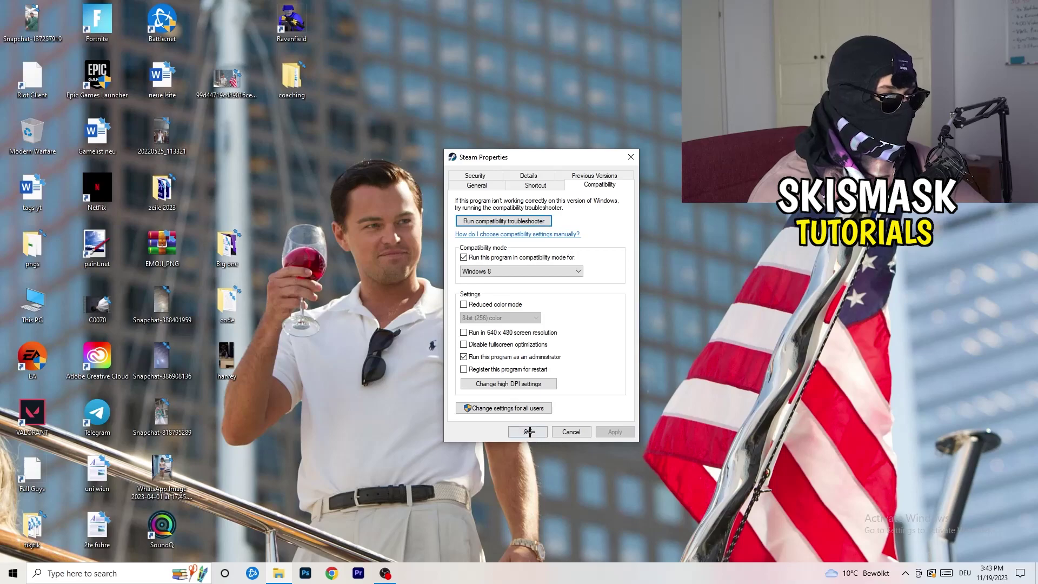
pyautogui.click(528, 431)
# Check the actions available for the Steam shortcut without running any and put it back in its original place among the desktop icons.
pyautogui.moveTo(566, 201); pyautogui.dragTo(591, 184)
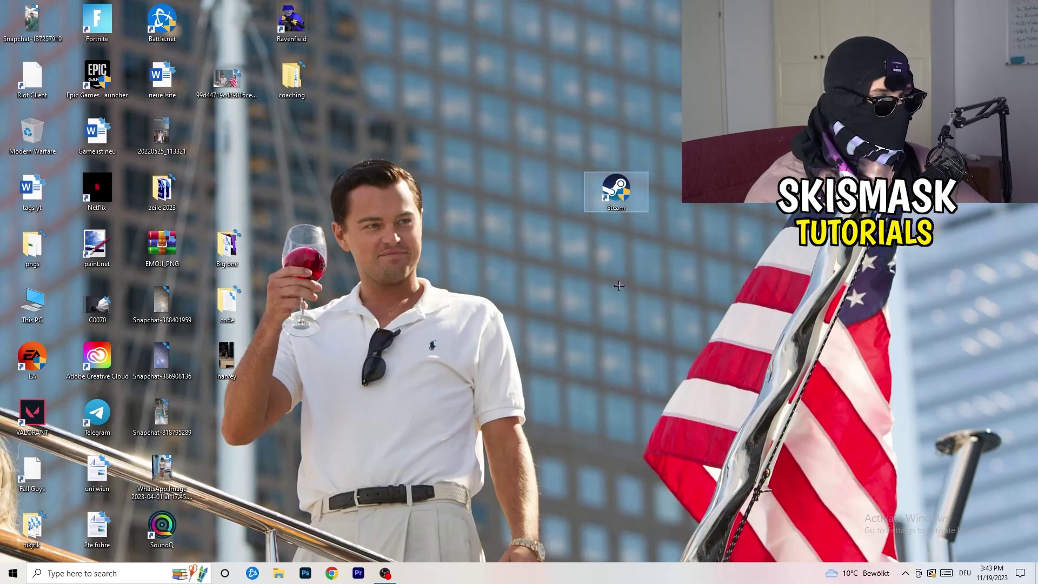
pyautogui.click(629, 331)
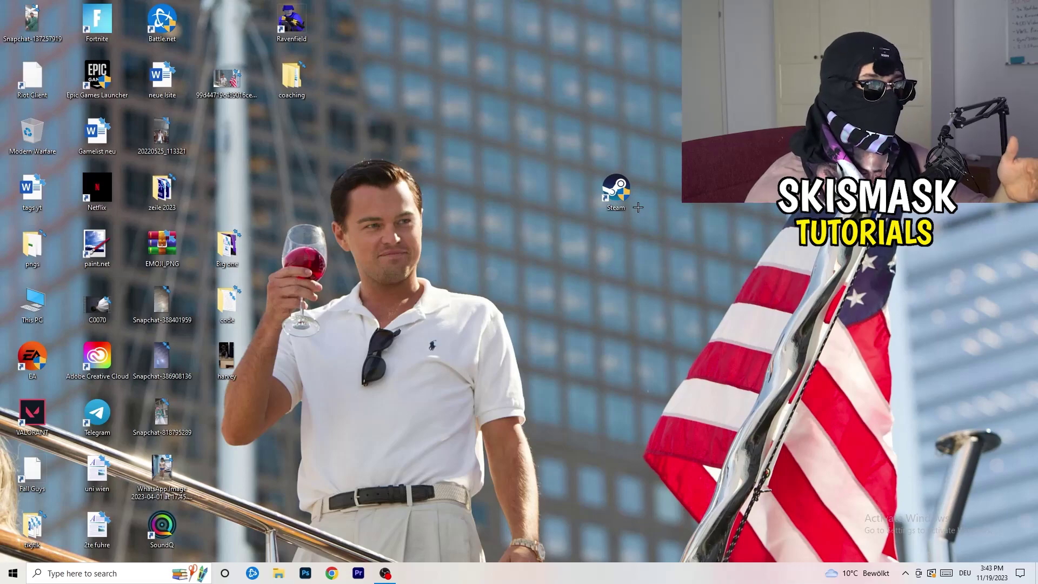
pyautogui.rightClick(613, 190)
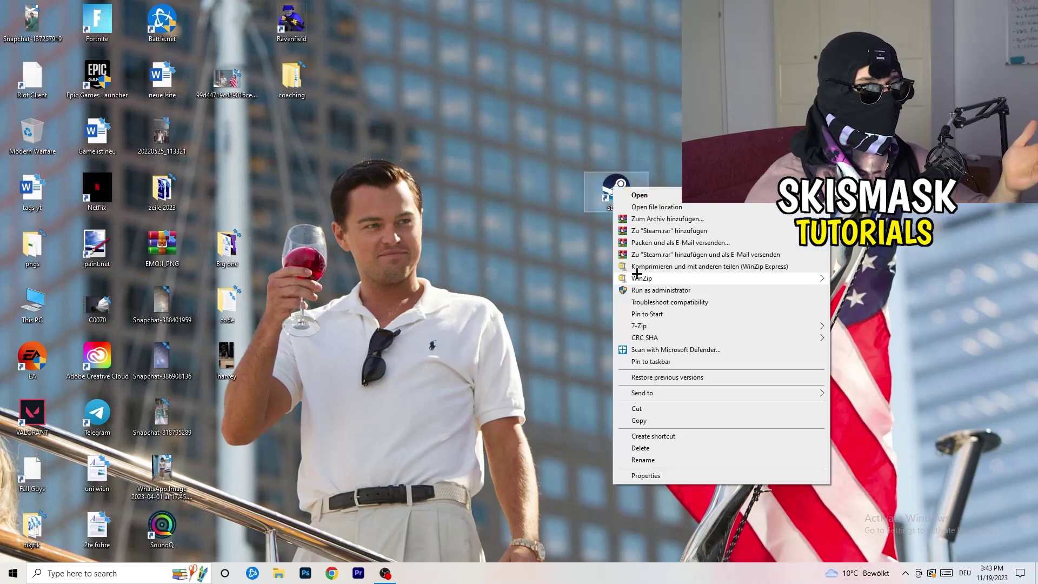
pyautogui.click(491, 229)
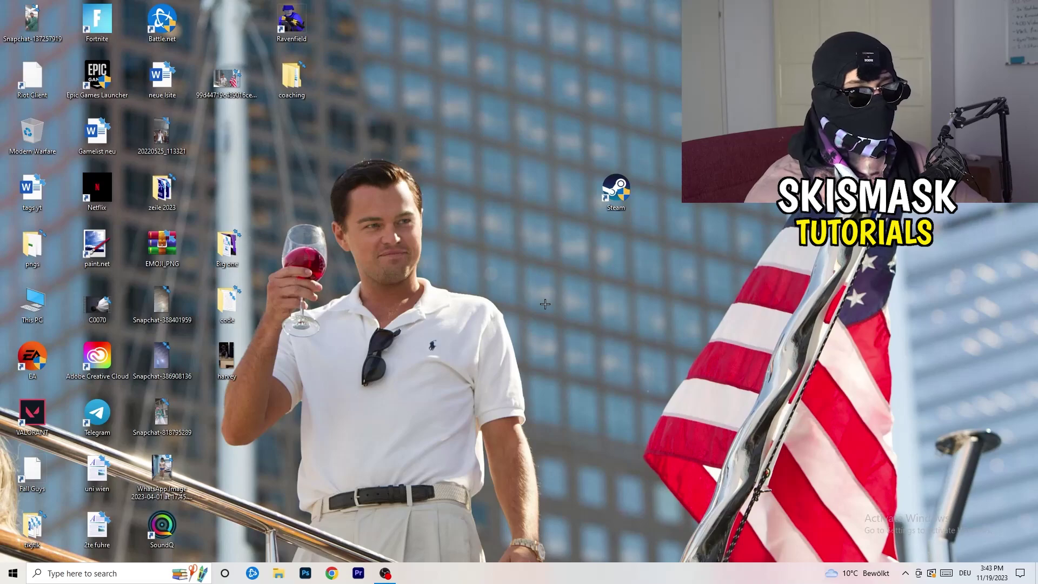
pyautogui.moveTo(615, 190); pyautogui.dragTo(226, 135)
pyautogui.click(423, 125)
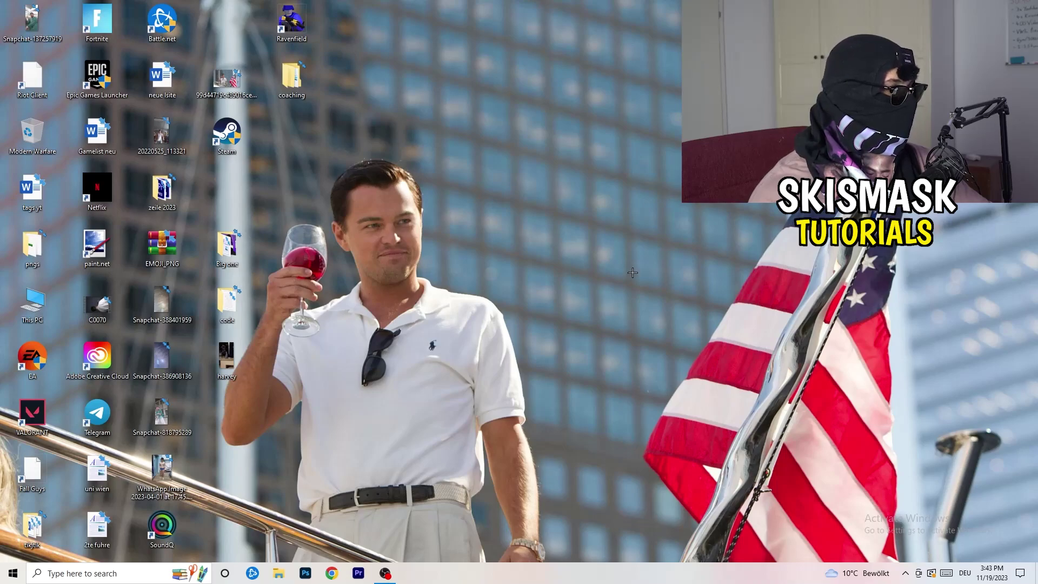
# Review the Captures recording options and the Game Mode setting in the Windows Gaming settings, then return to the Settings home page.
pyautogui.click(12, 573)
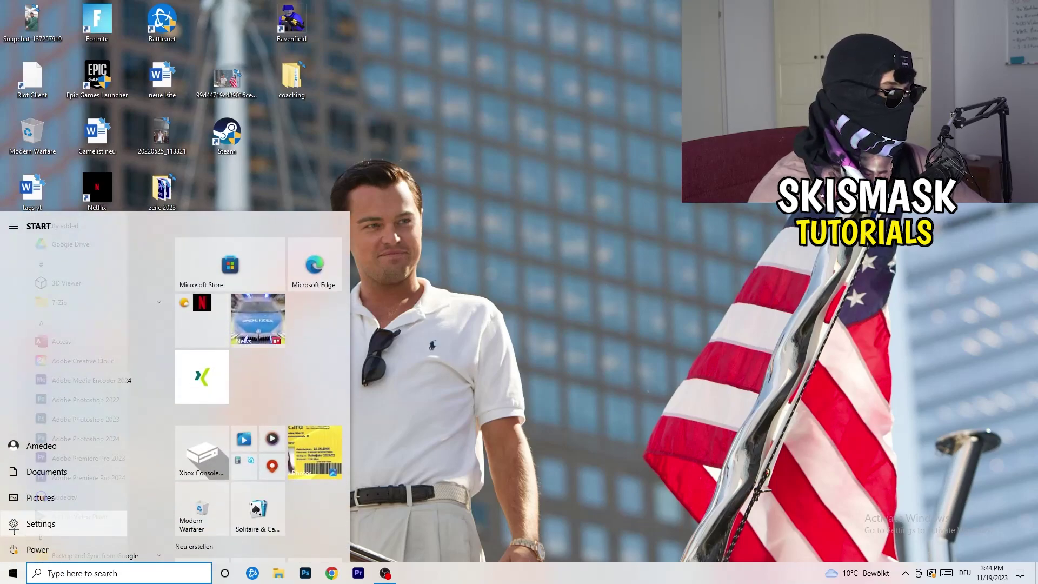
pyautogui.click(15, 527)
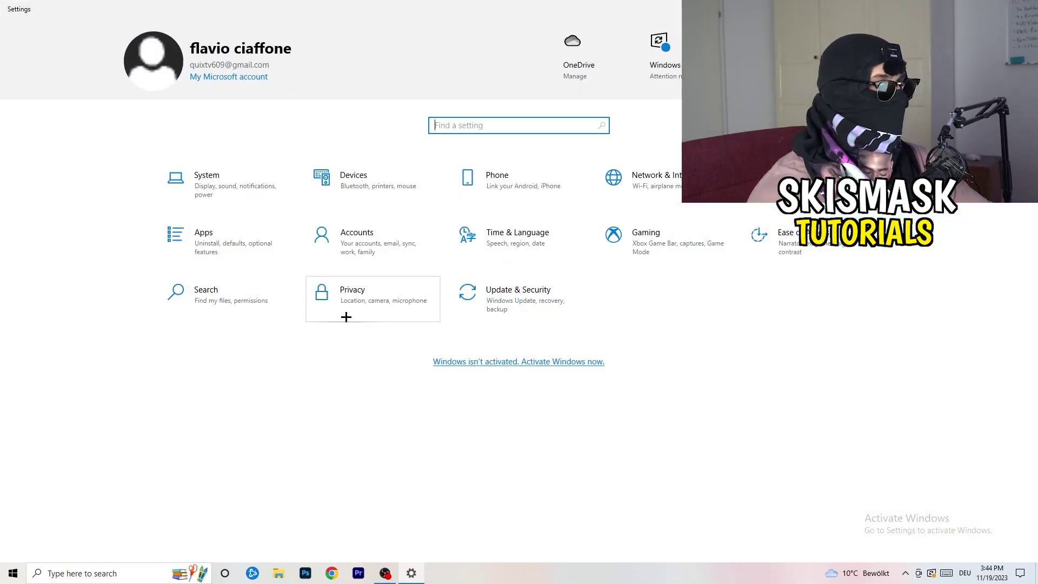
pyautogui.click(611, 233)
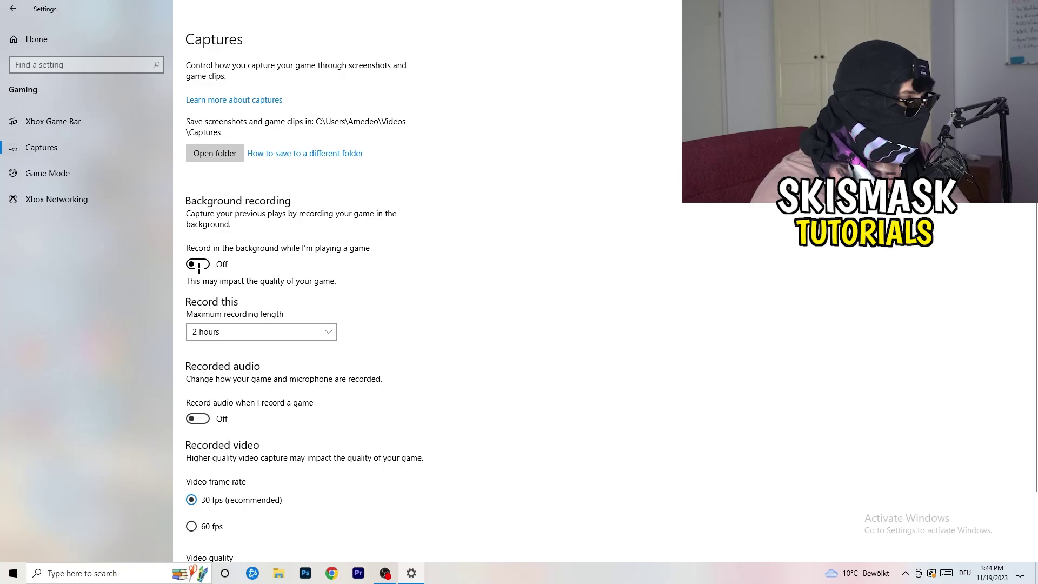
pyautogui.scroll(-2, 300, 343)
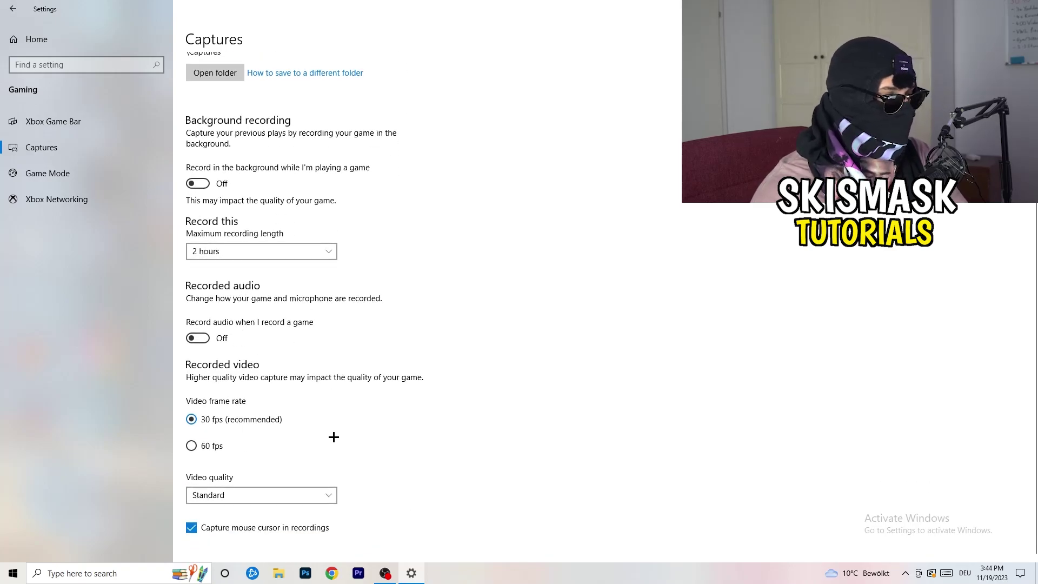
pyautogui.scroll(2, 334, 437)
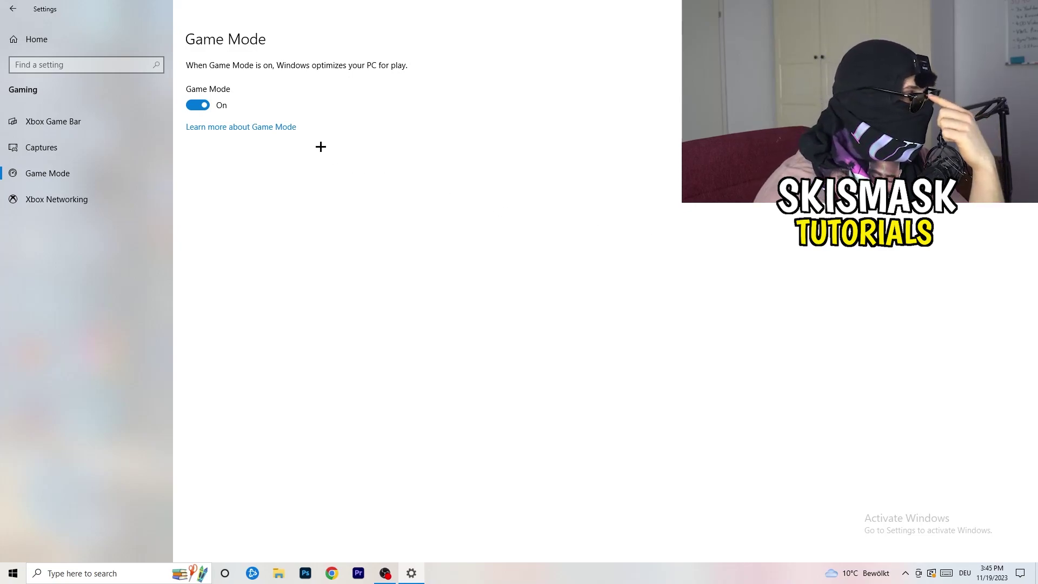
pyautogui.click(11, 6)
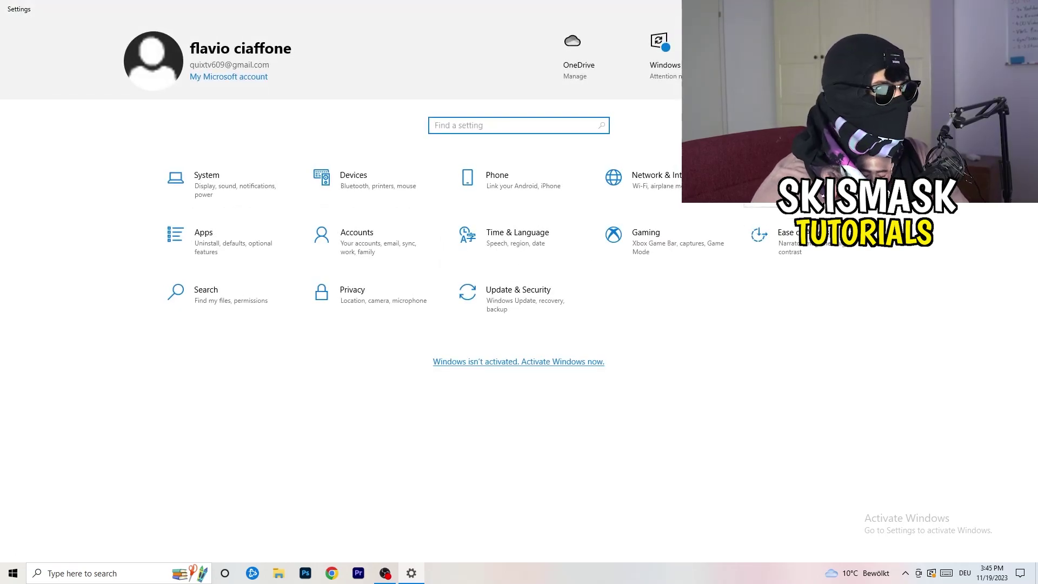
# Check the Windows Update status under Update & Security and close Settings.
pyautogui.click(509, 297)
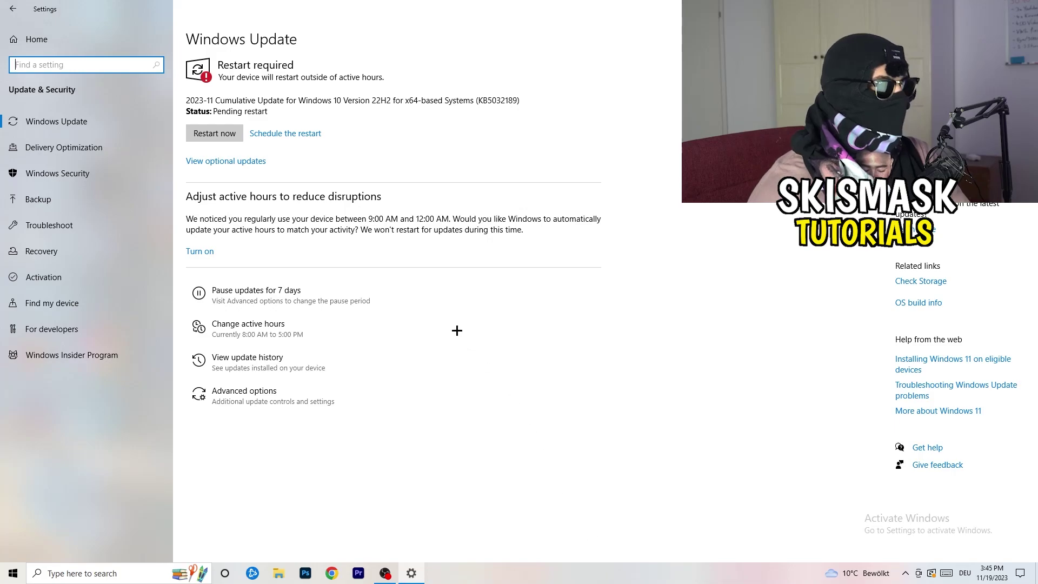
pyautogui.click(265, 68)
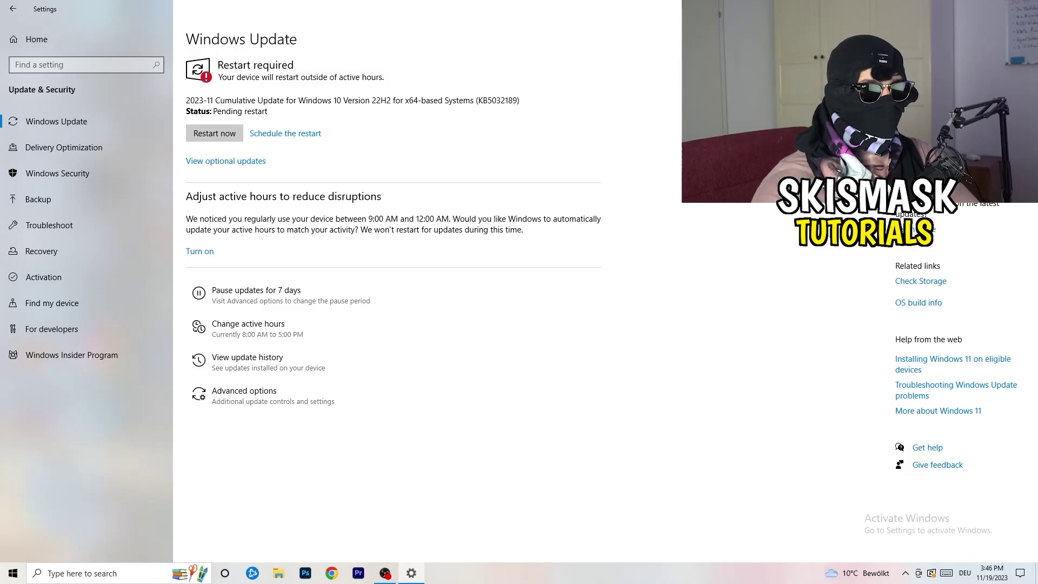
pyautogui.hotkey('alt', 'F4')
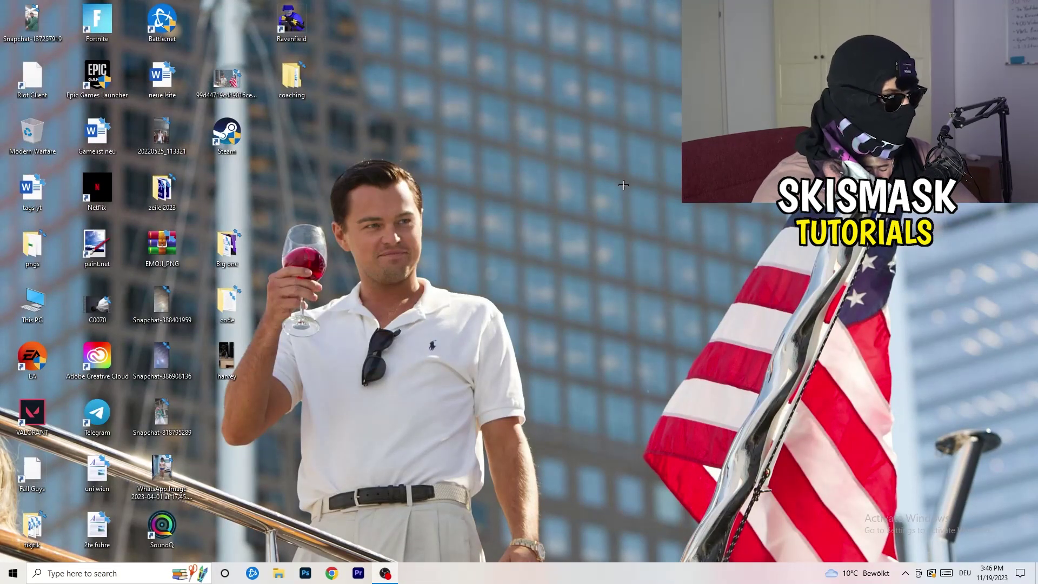